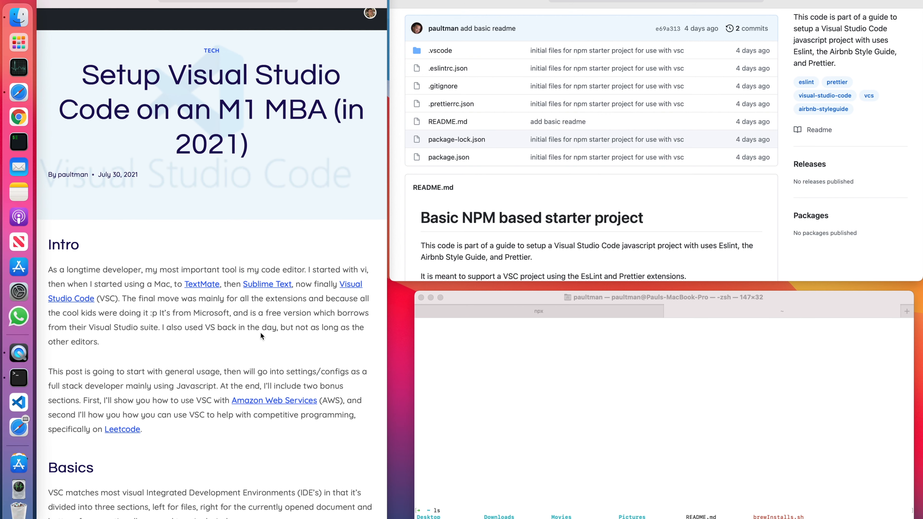
# Read the article's Intro and Basics sections, and switch to Visual Studio Code.
pyautogui.scroll(-5, 239, 336)
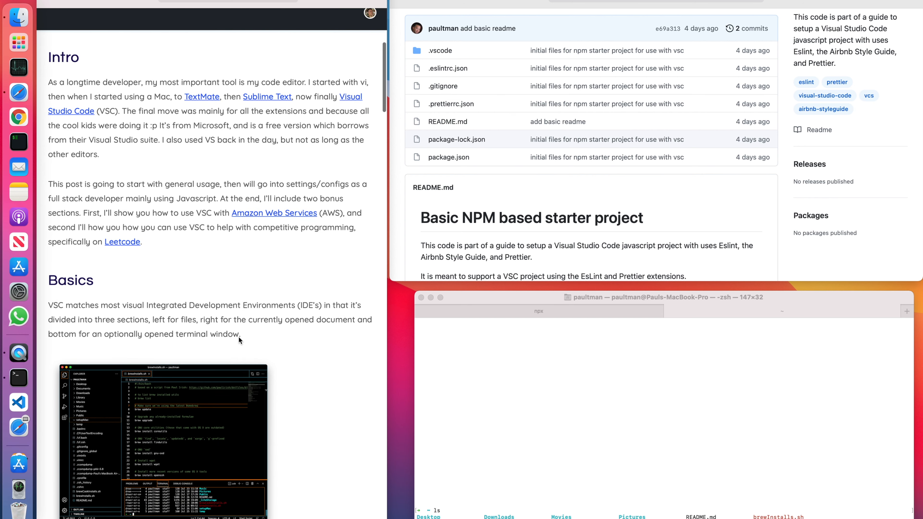
pyautogui.scroll(-1, 239, 338)
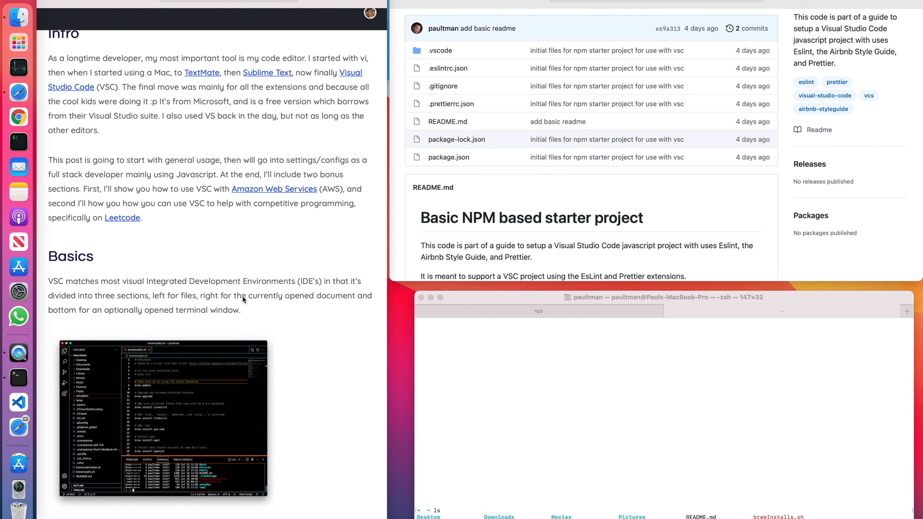
pyautogui.scroll(-4, 300, 385)
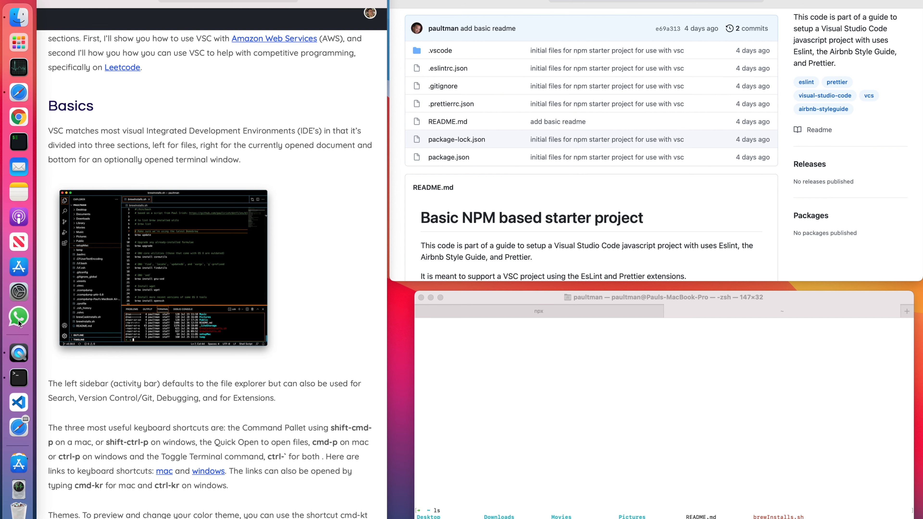
pyautogui.click(19, 405)
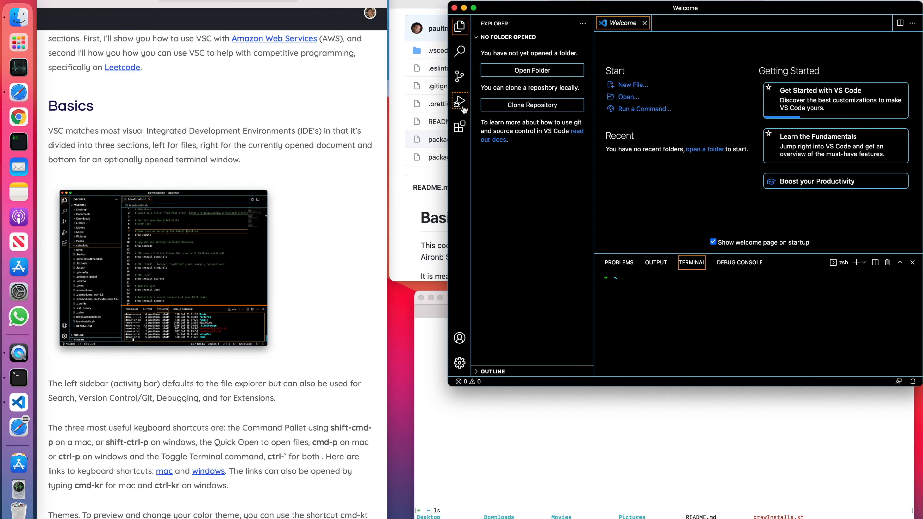
# Look through the Extensions, Explorer, Search and Source Control views of the editor's sidebar.
pyautogui.click(459, 129)
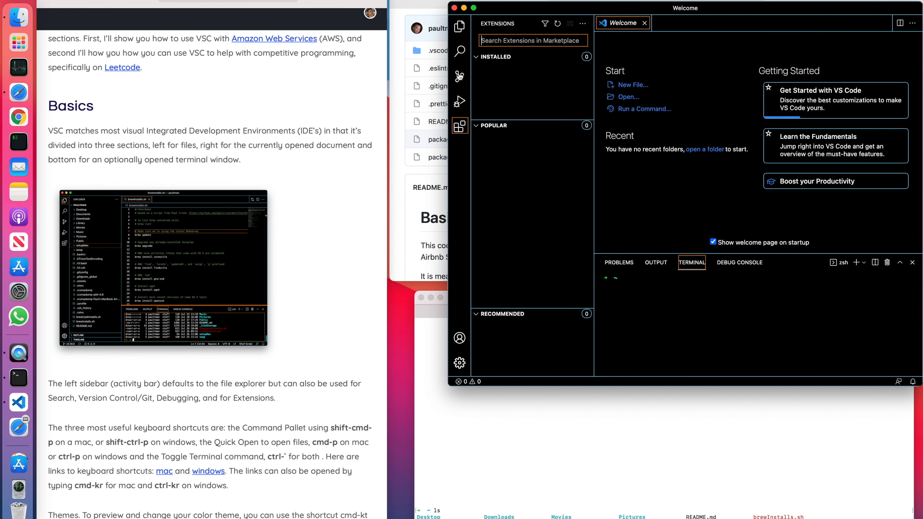
pyautogui.click(459, 26)
pyautogui.click(460, 52)
pyautogui.click(460, 76)
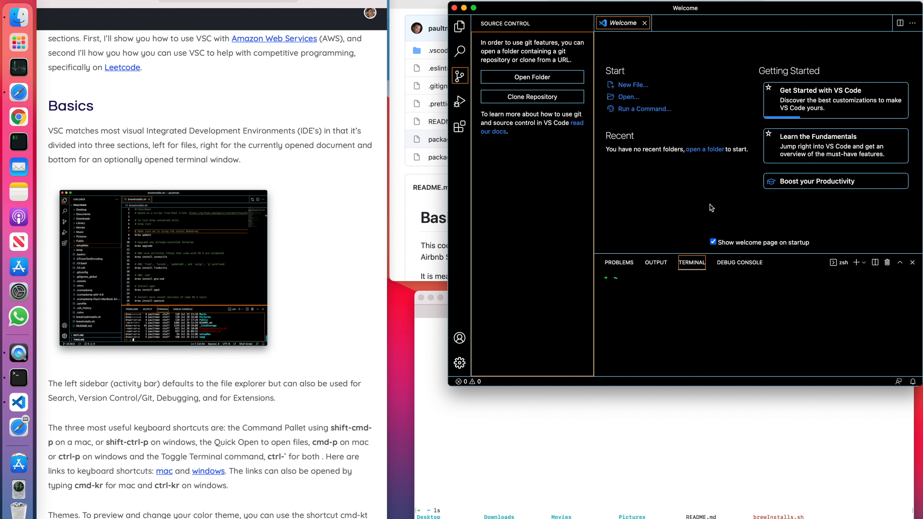
# Focus the integrated terminal and toggle it hidden and shown twice.
pyautogui.click(670, 315)
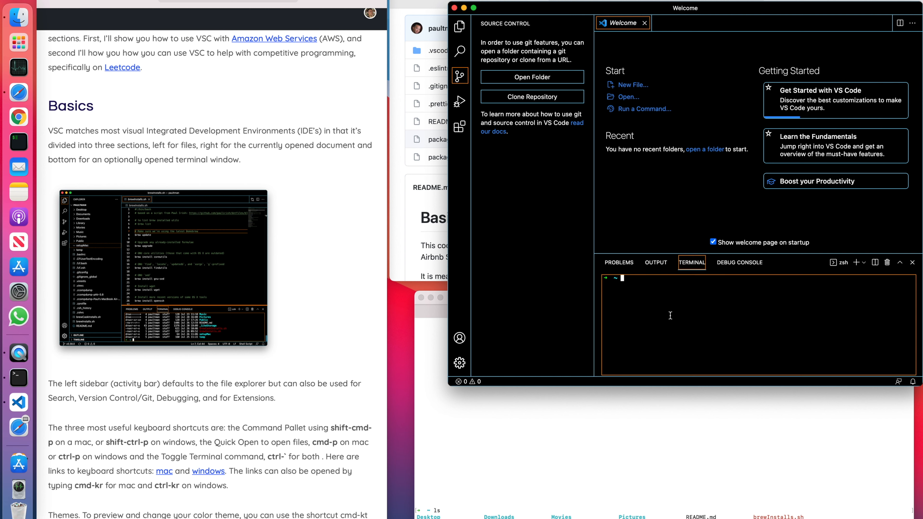
pyautogui.hotkey('ctrl', '`')
pyautogui.hotkey('ctrl', '`')
pyautogui.hotkey('ctrl', '`')
pyautogui.hotkey('ctrl', '`')
# Bring up the Quick Open file search and the Command Palette in turn, dismissing each one.
pyautogui.scroll(-5, 289, 382)
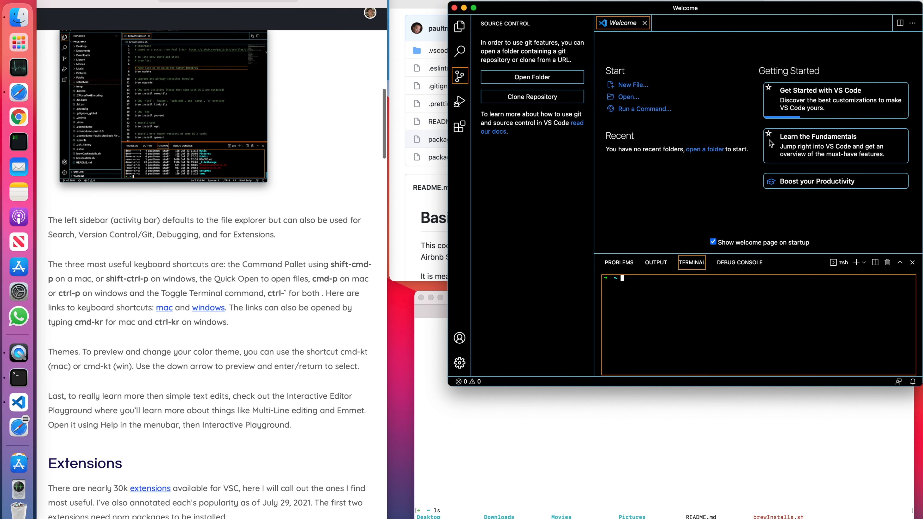
pyautogui.press('super+p')
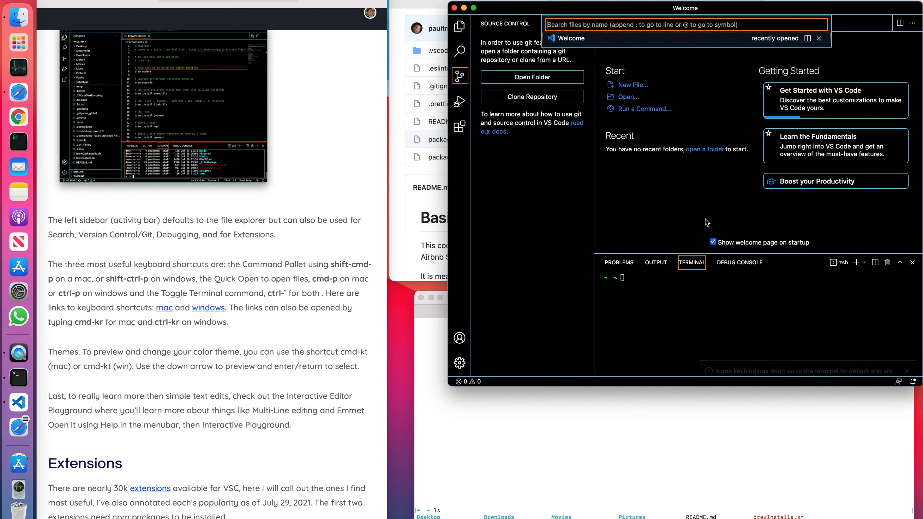
pyautogui.press('Escape')
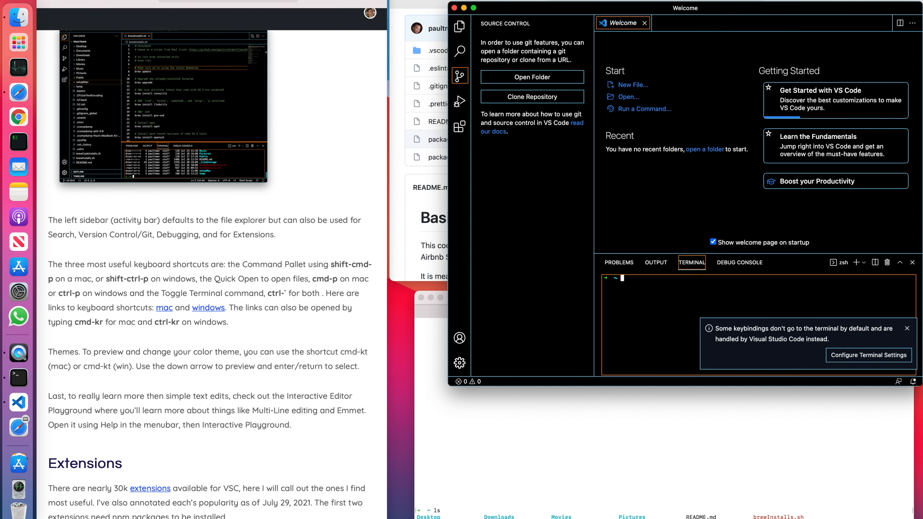
pyautogui.press('super+shift+p')
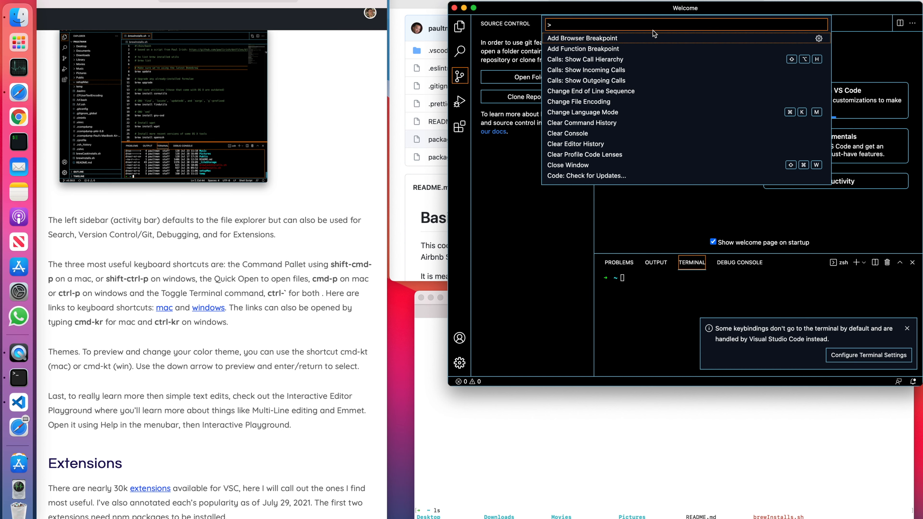
pyautogui.click(546, 228)
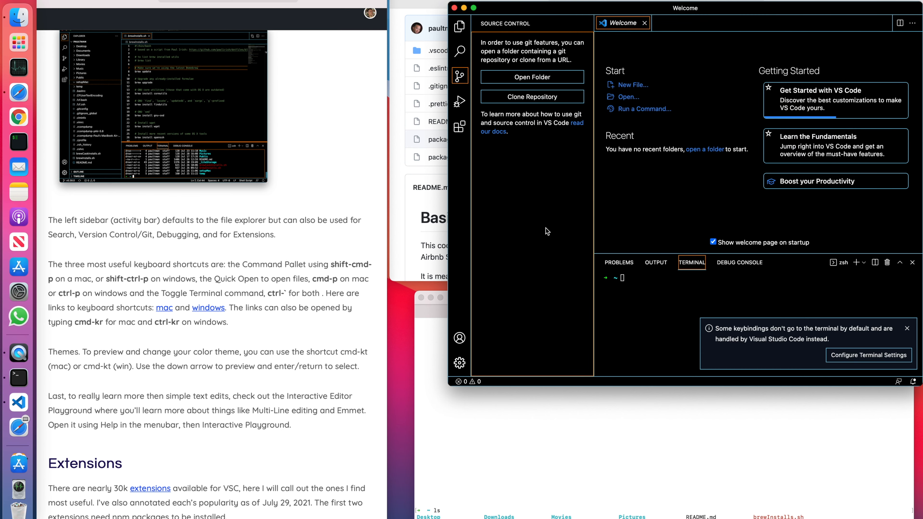
# Examine the article's Extensions section on ESLint, Prettier, GitLens and Bracket Pair Colorizer 2.
pyautogui.click(283, 306)
pyautogui.scroll(-10, 283, 306)
pyautogui.scroll(-7, 283, 305)
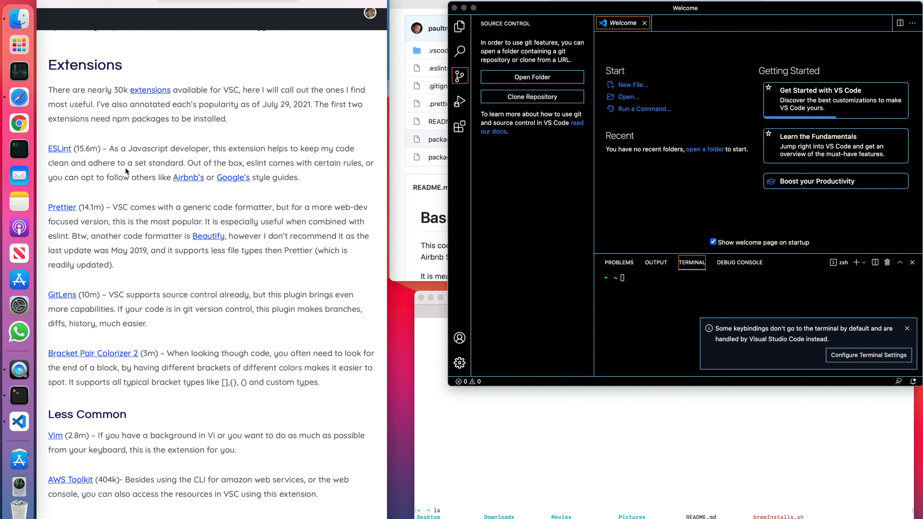
pyautogui.scroll(3, 133, 215)
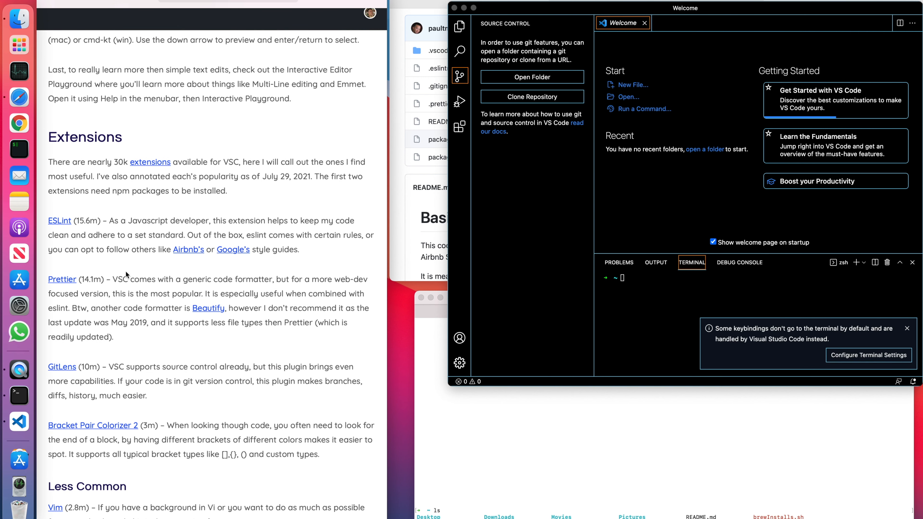
pyautogui.scroll(-1, 121, 258)
pyautogui.moveTo(159, 418); pyautogui.dragTo(56, 136)
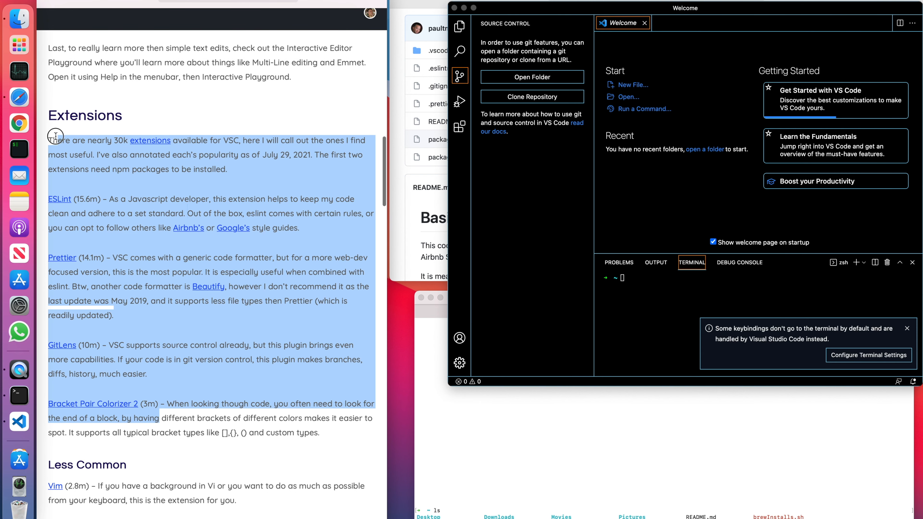
pyautogui.click(118, 214)
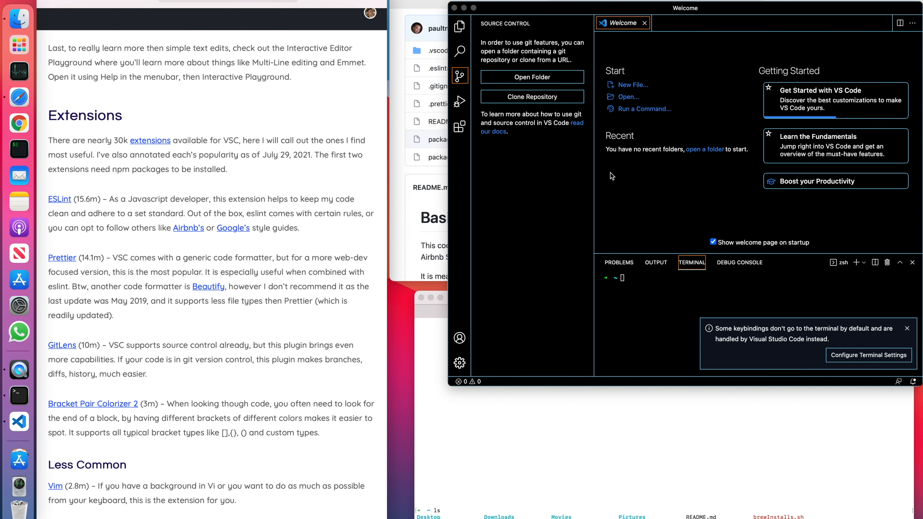
pyautogui.scroll(-2, 111, 326)
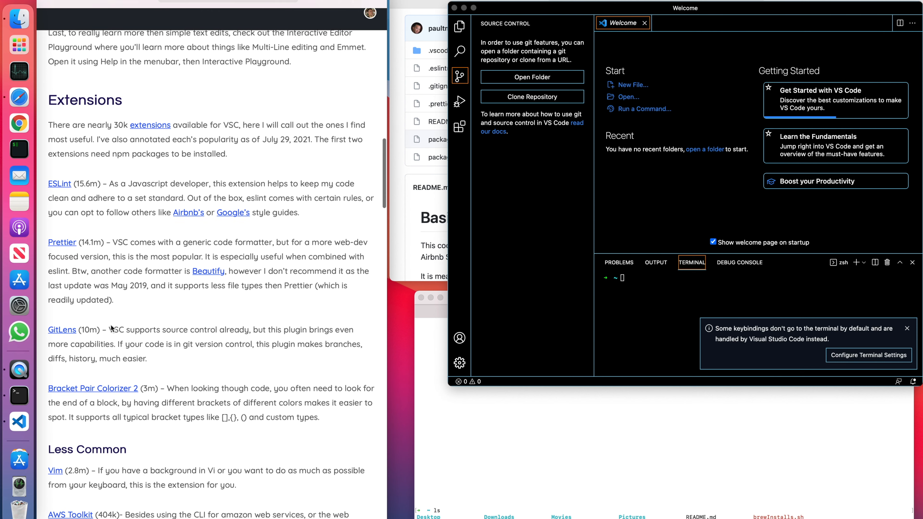
pyautogui.scroll(-1, 110, 326)
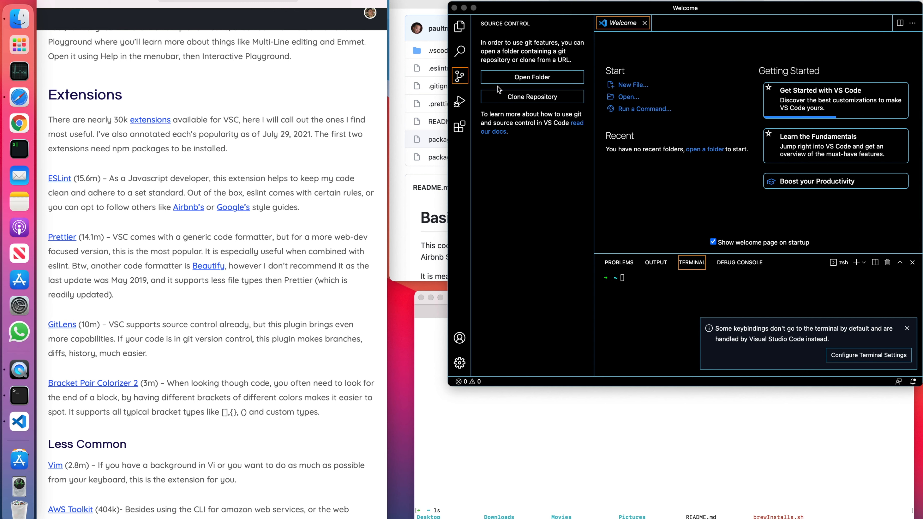
# Search the extension marketplace for "eslint" and install the ESLint extension by Dirk Baeumer.
pyautogui.click(460, 127)
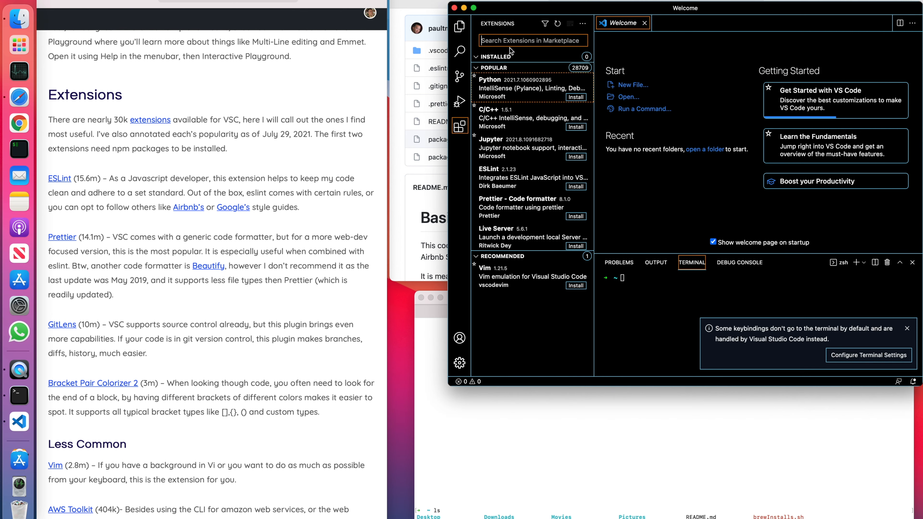
pyautogui.write('eslint')
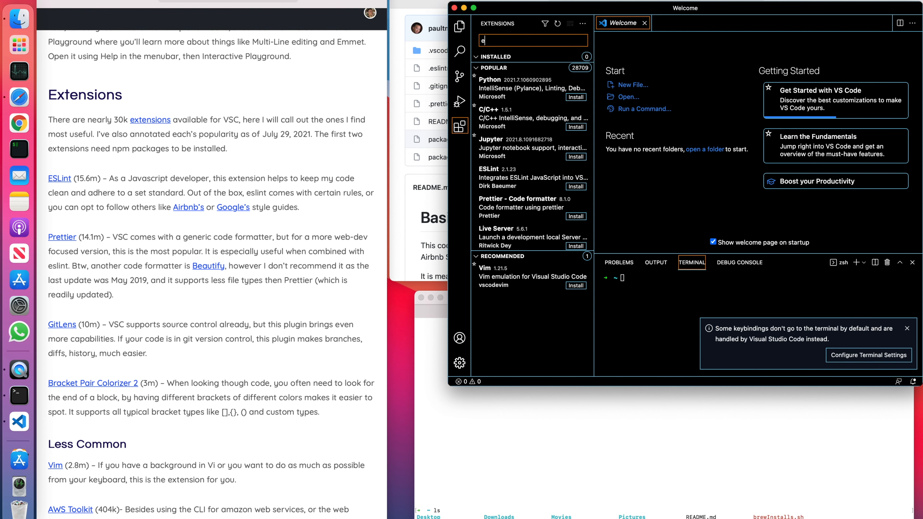
pyautogui.click(531, 66)
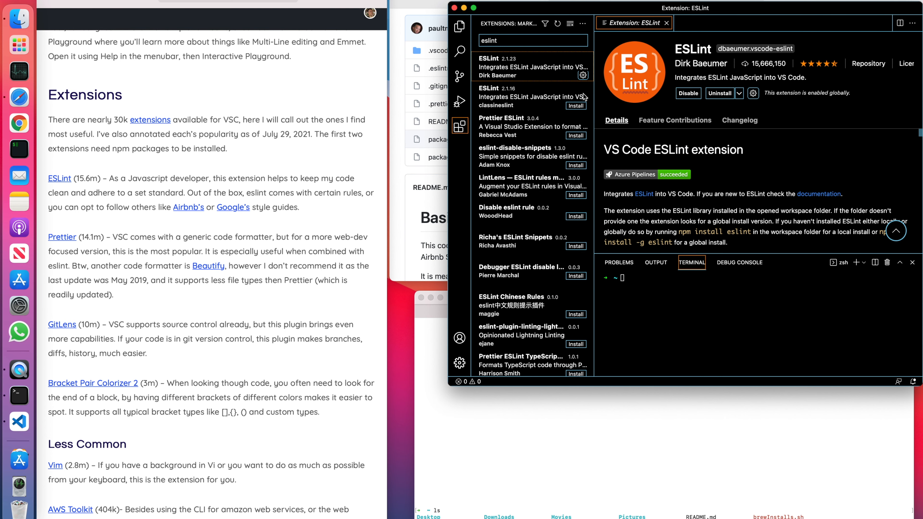
# Search the marketplace for "prettier" and install the Prettier - Code formatter extension.
pyautogui.doubleClick(532, 37)
pyautogui.write('prettier')
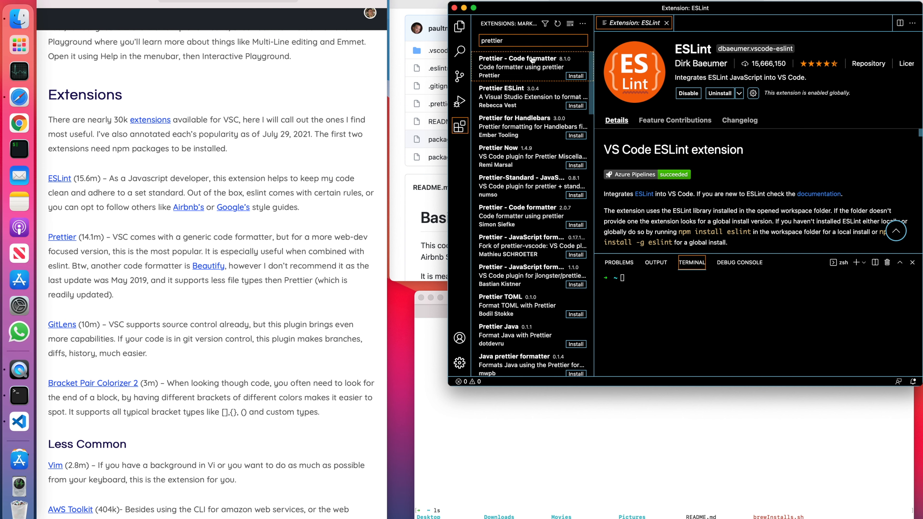
pyautogui.click(532, 58)
pyautogui.click(682, 96)
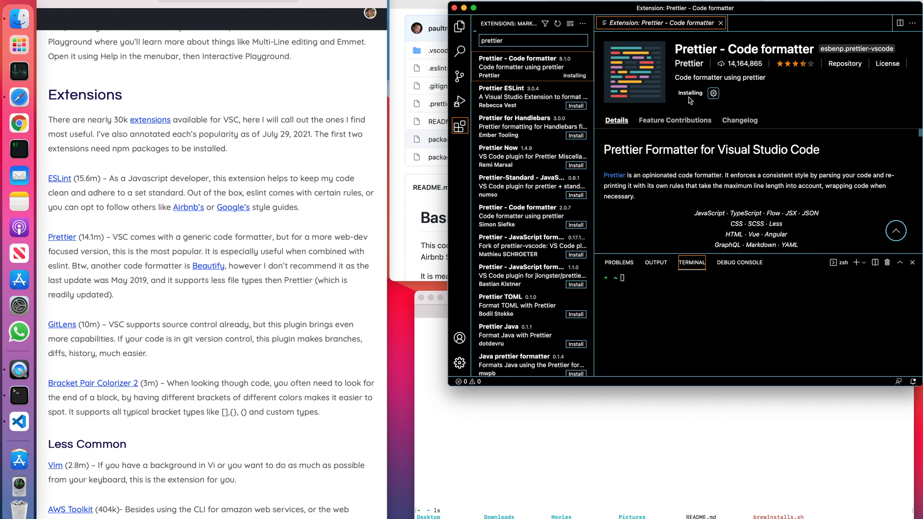
# Search the marketplace for "gitlens" and install the GitLens — Git supercharged extension.
pyautogui.doubleClick(502, 43)
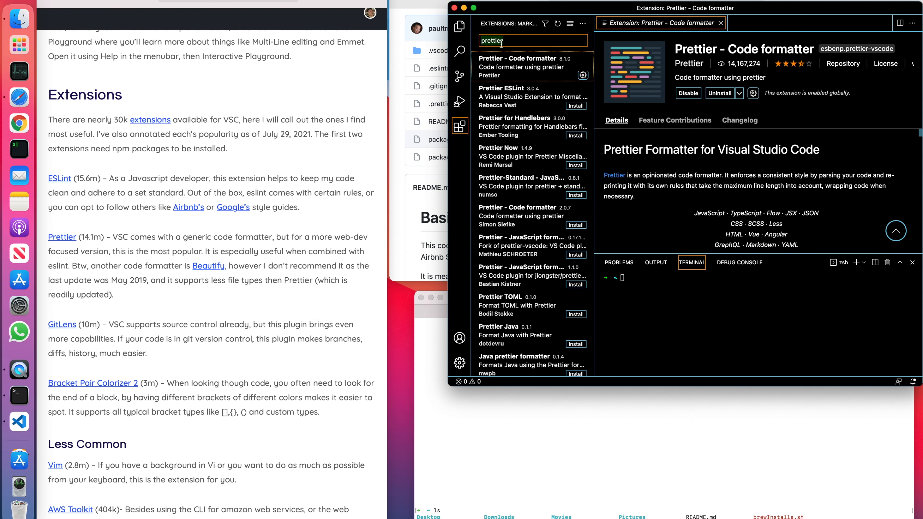
pyautogui.write('gitlens')
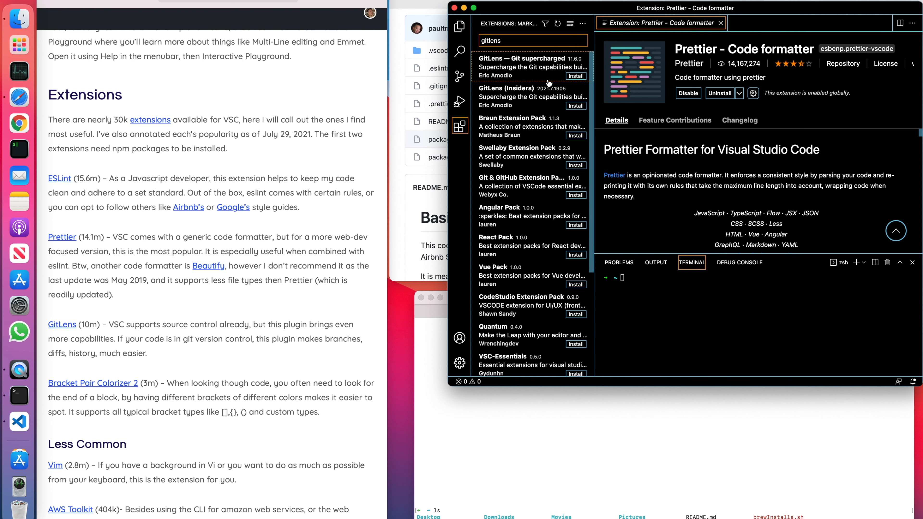
pyautogui.click(519, 71)
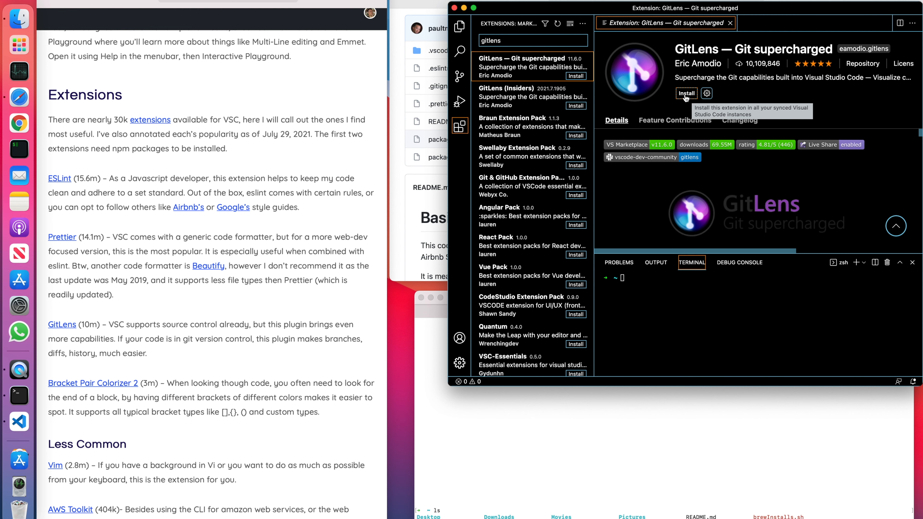
pyautogui.click(685, 94)
# Search the marketplace for "bracket pair co" and install the Bracket Pair Colorizer 2 extension.
pyautogui.click(506, 38)
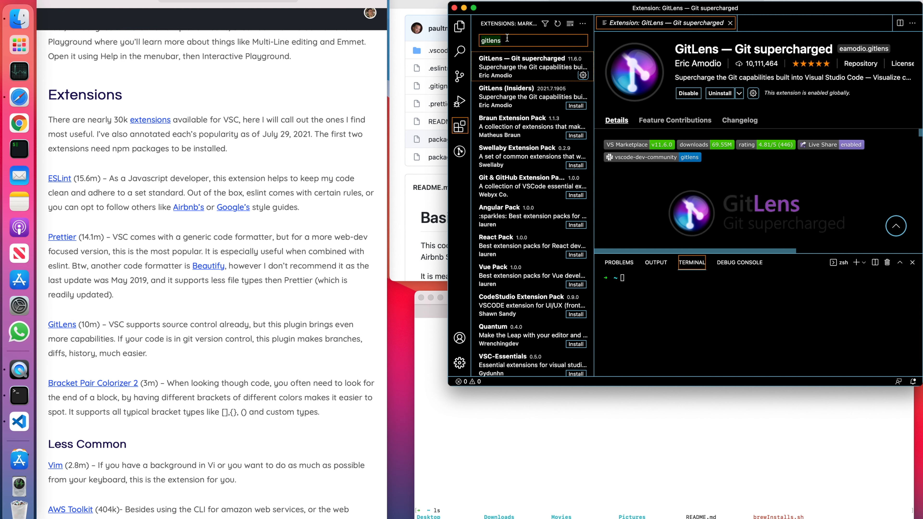
pyautogui.write('bracket pair co')
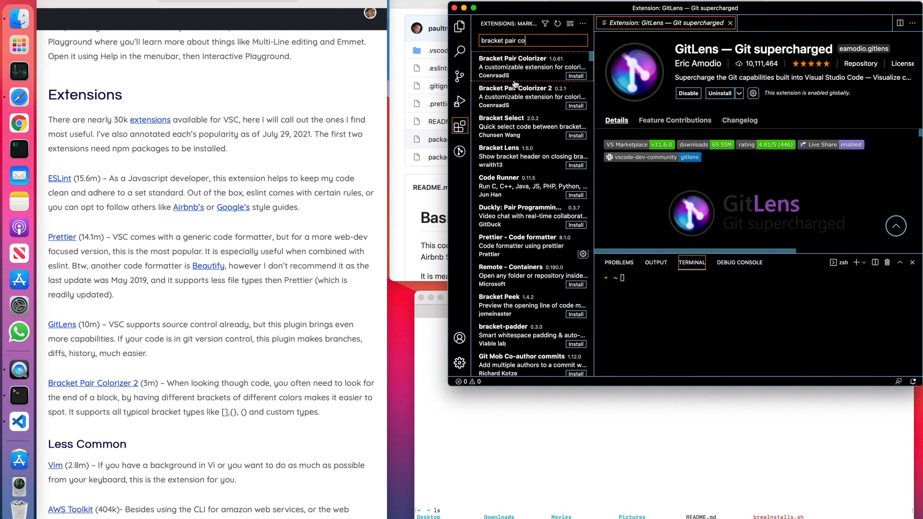
pyautogui.click(516, 97)
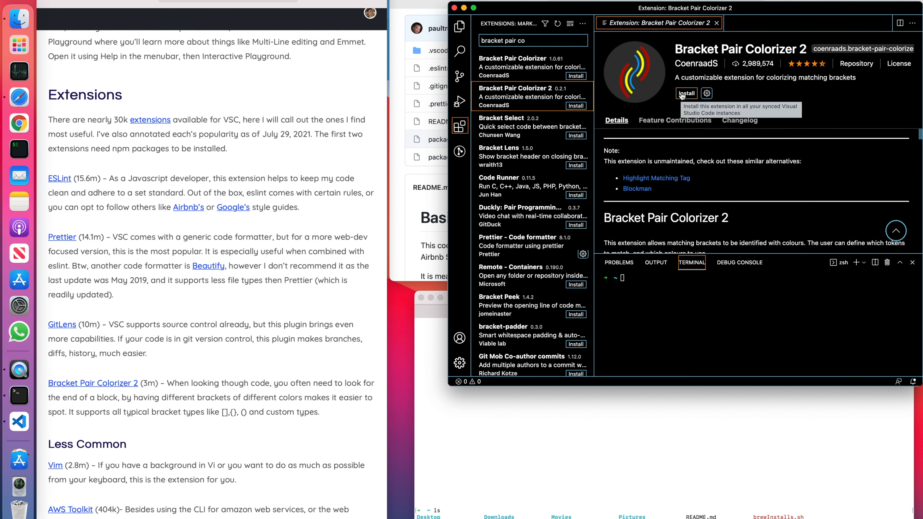
pyautogui.click(687, 94)
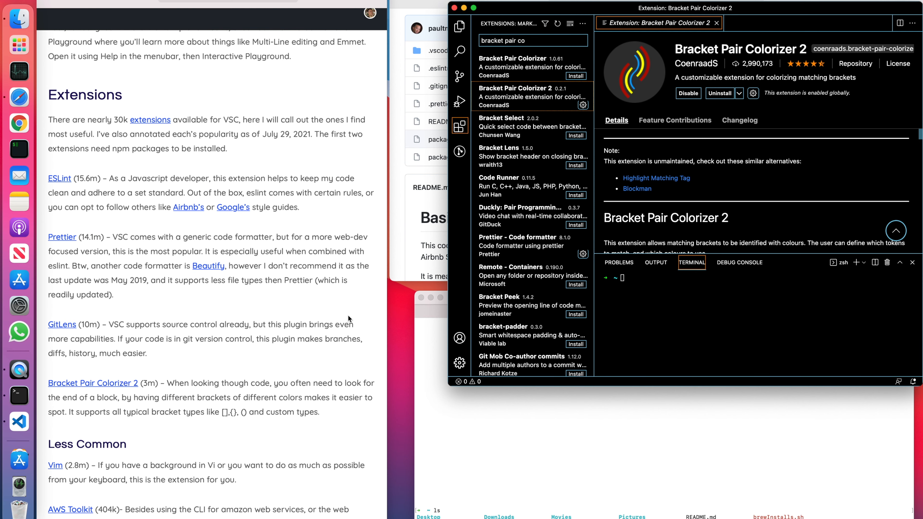
# Copy the article's project setup command and run mkdir new_project && cd "$_" && npm init -y in the Terminal.
pyautogui.scroll(-5, 254, 382)
pyautogui.scroll(-10, 167, 419)
pyautogui.scroll(-1, 166, 419)
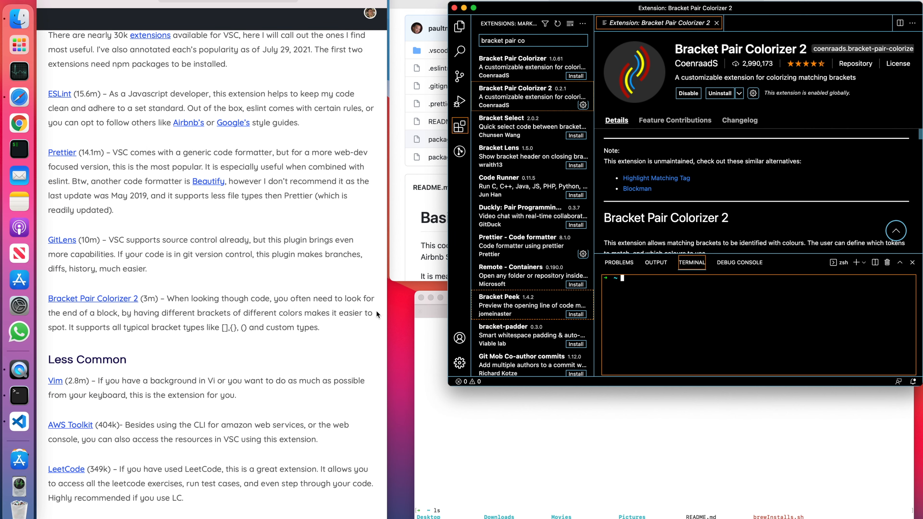
pyautogui.scroll(-15, 341, 312)
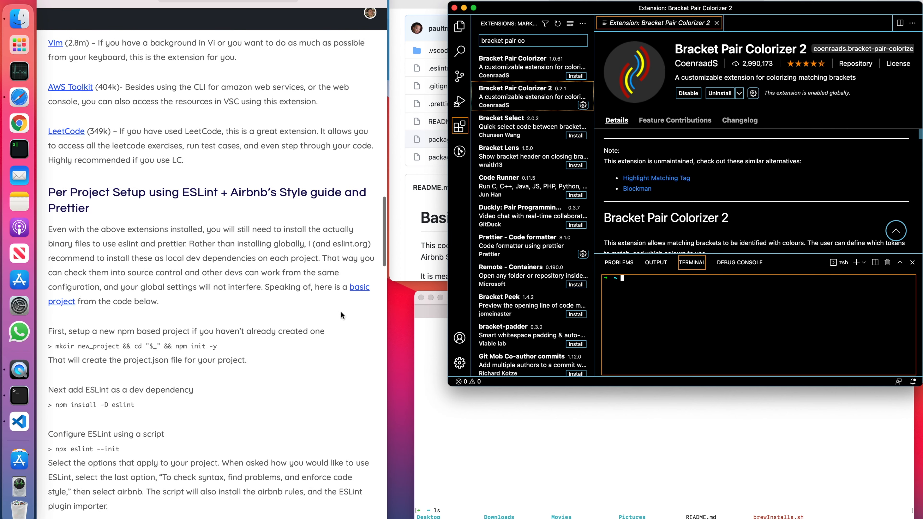
pyautogui.scroll(-2, 342, 312)
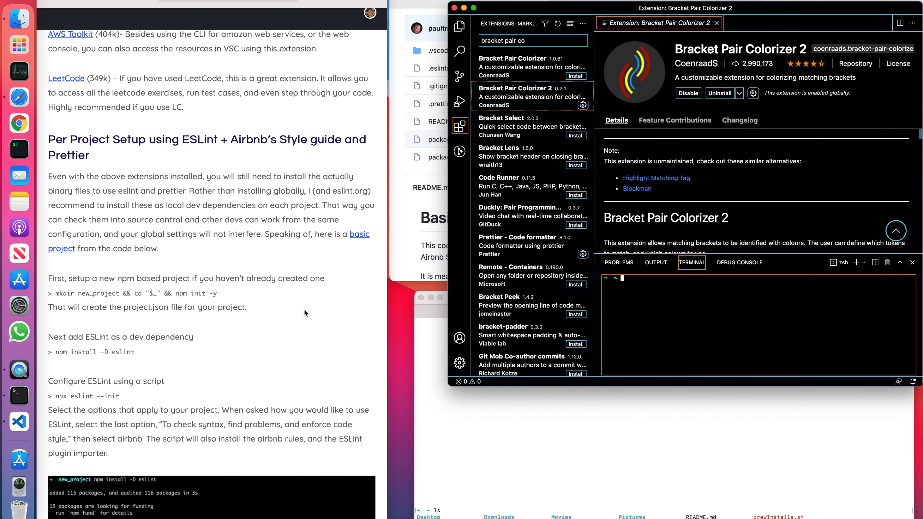
pyautogui.click(638, 442)
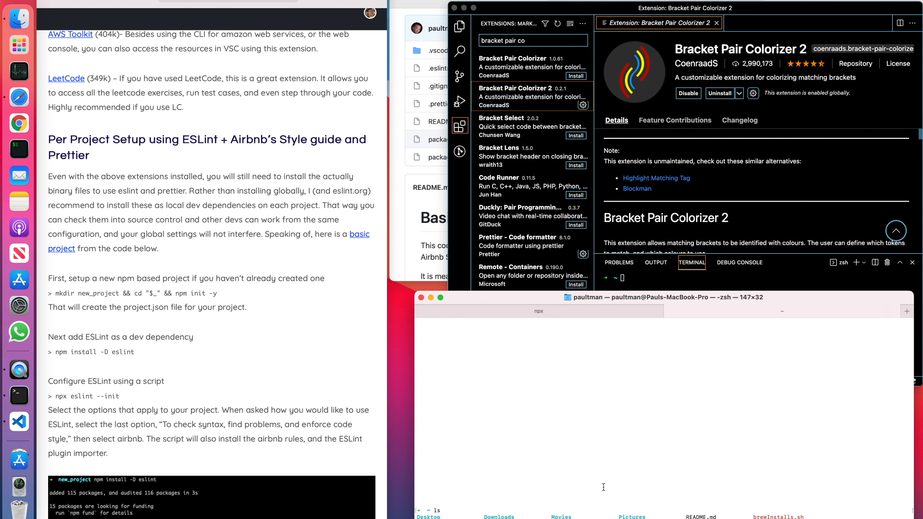
pyautogui.click(233, 300)
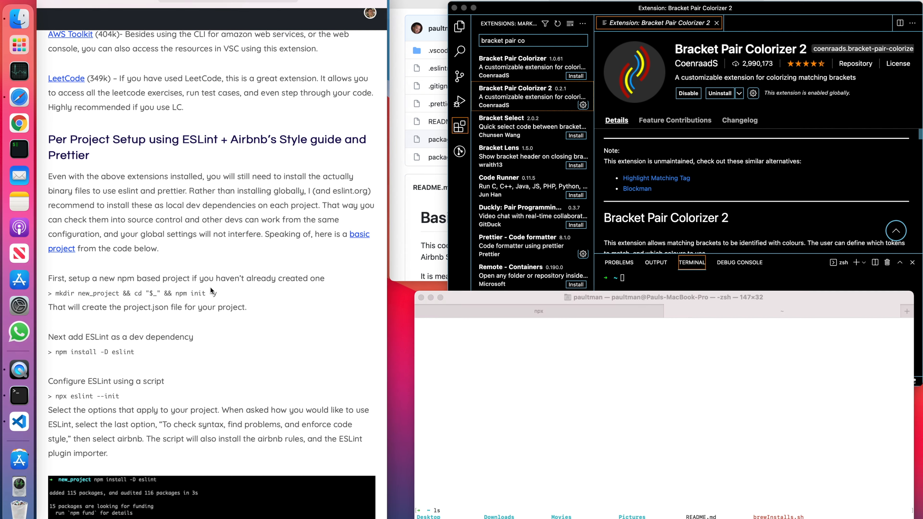
pyautogui.moveTo(224, 295); pyautogui.dragTo(57, 292)
pyautogui.press('super+c')
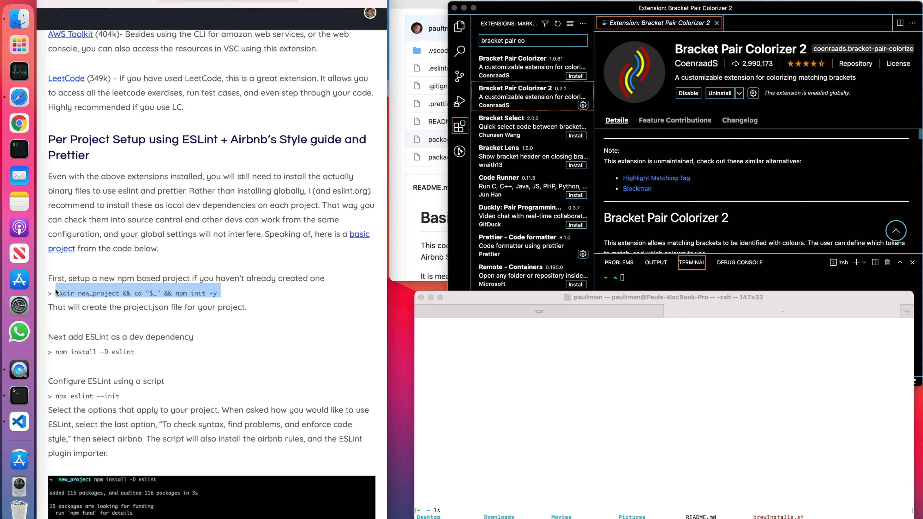
pyautogui.click(557, 473)
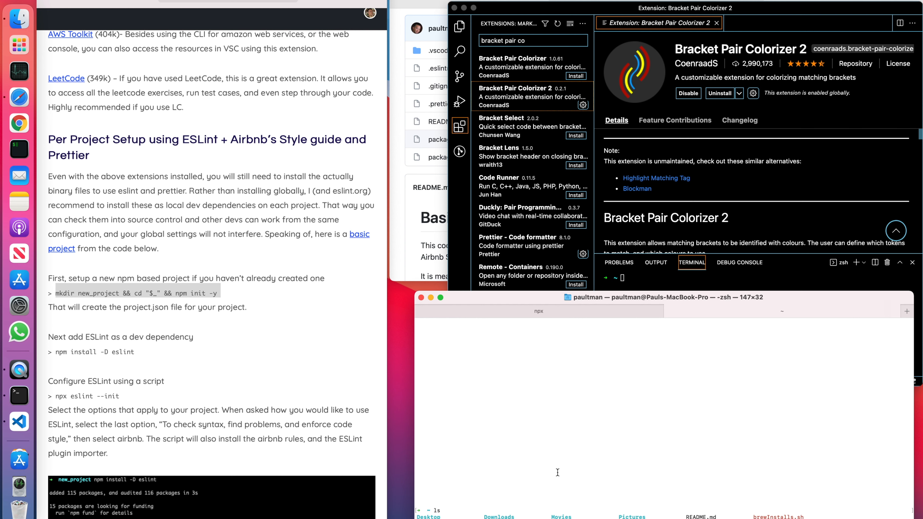
pyautogui.press('super+v')
pyautogui.press('Return')
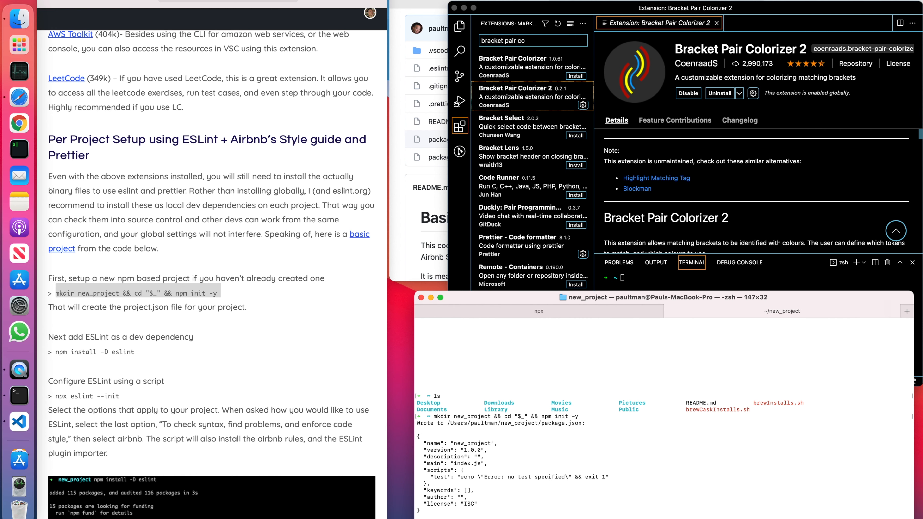
# List the files in new_project and examine the package.json contents printed in the terminal.
pyautogui.write('ls')
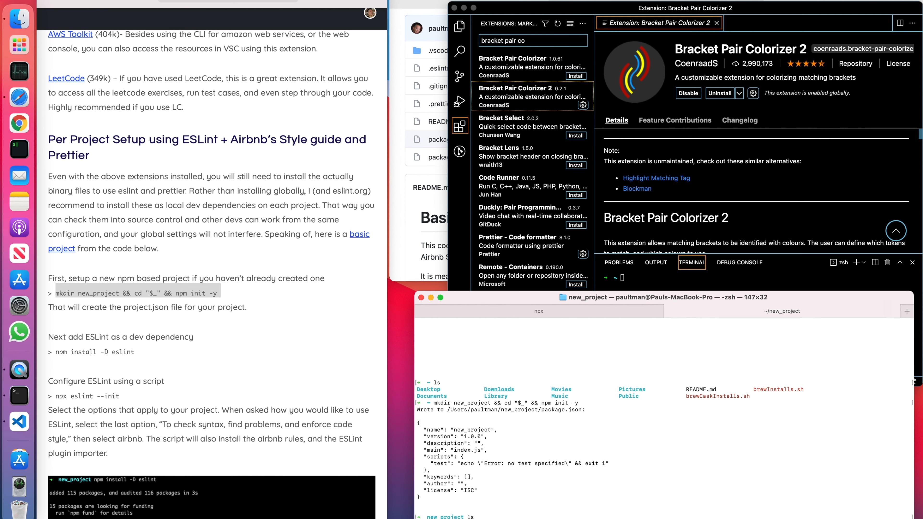
pyautogui.moveTo(458, 503); pyautogui.dragTo(415, 418)
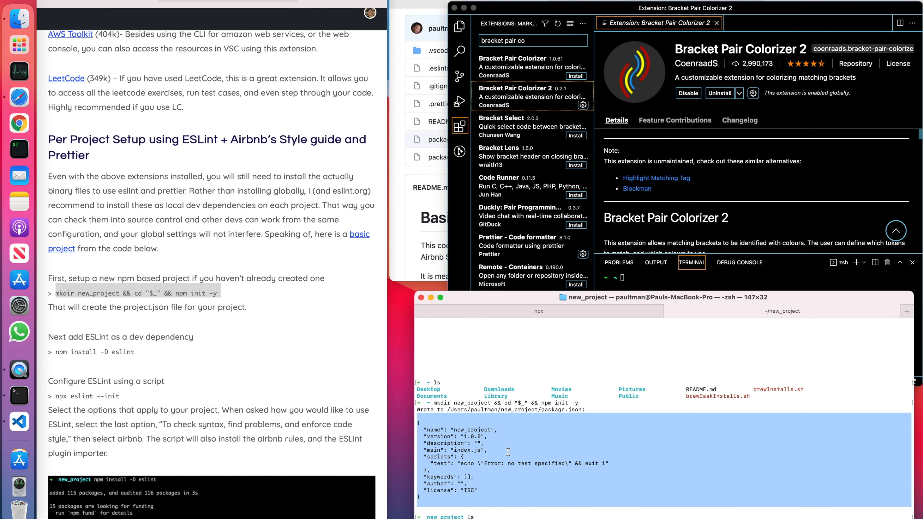
pyautogui.click(533, 515)
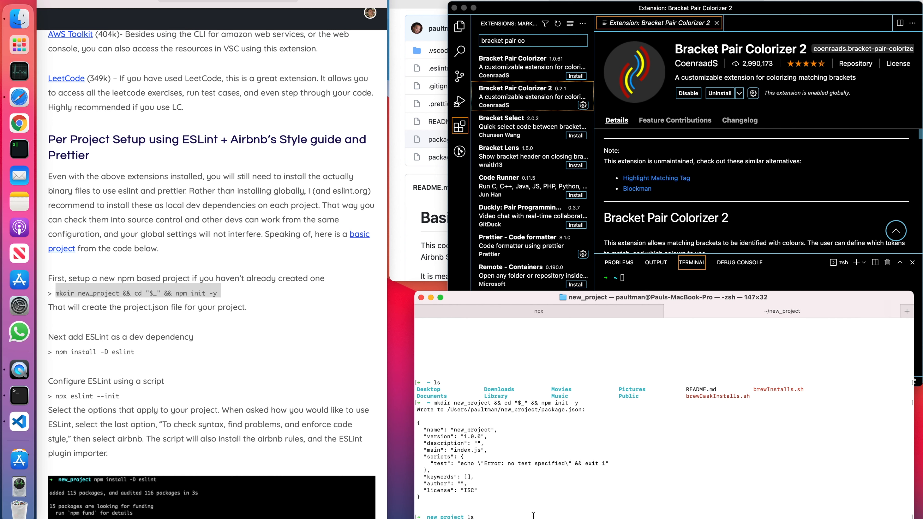
# Copy the article's ESLint install command and run npm install -D eslint in the new_project folder.
pyautogui.click(146, 361)
pyautogui.moveTo(145, 356); pyautogui.dragTo(56, 354)
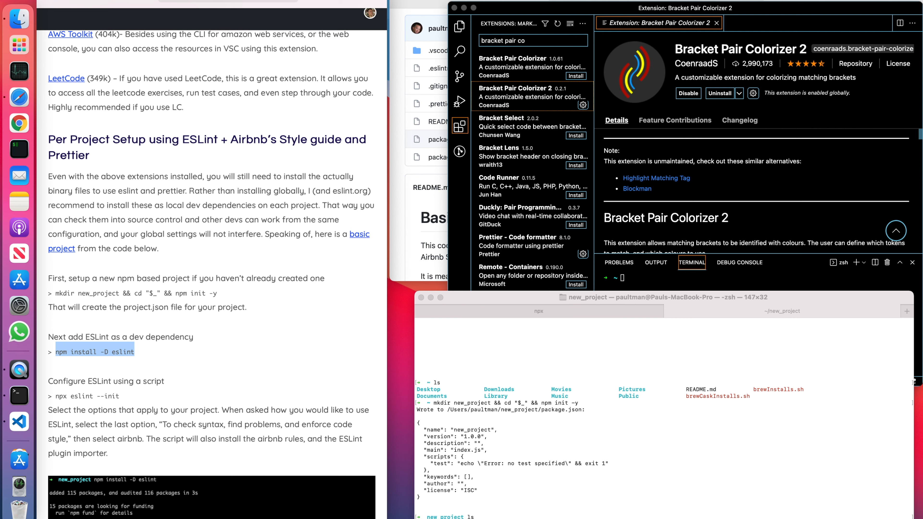
pyautogui.press('super+Tab')
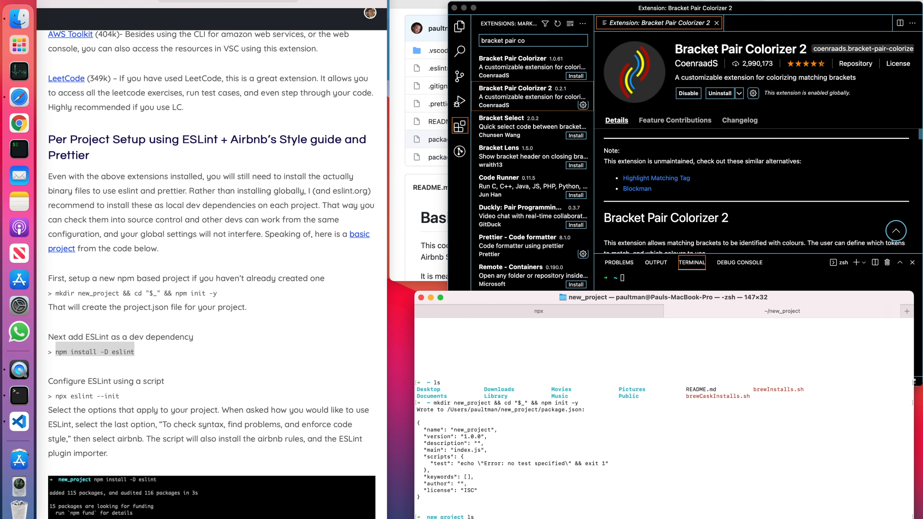
pyautogui.press('Return')
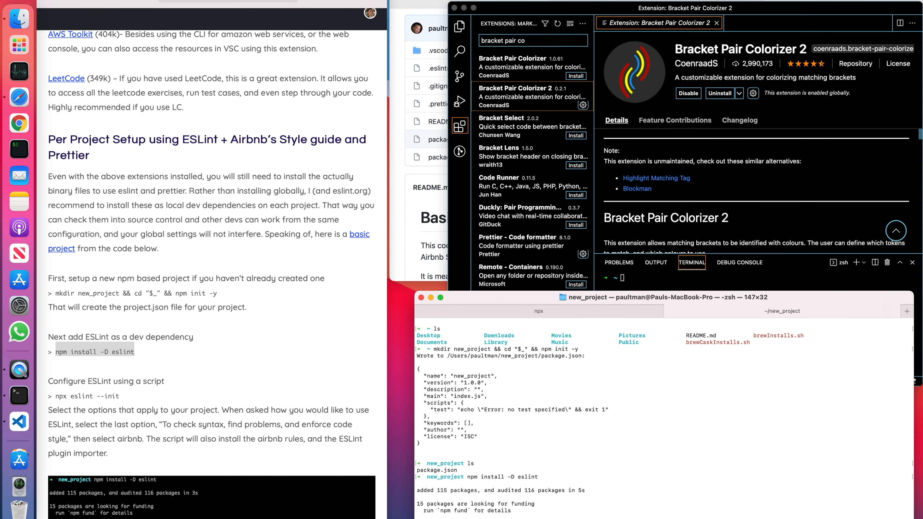
# Run npx eslint --init from the article and choose to check syntax, find problems, and enforce code style.
pyautogui.click(115, 379)
pyautogui.moveTo(129, 397); pyautogui.dragTo(57, 397)
pyautogui.press('super+c')
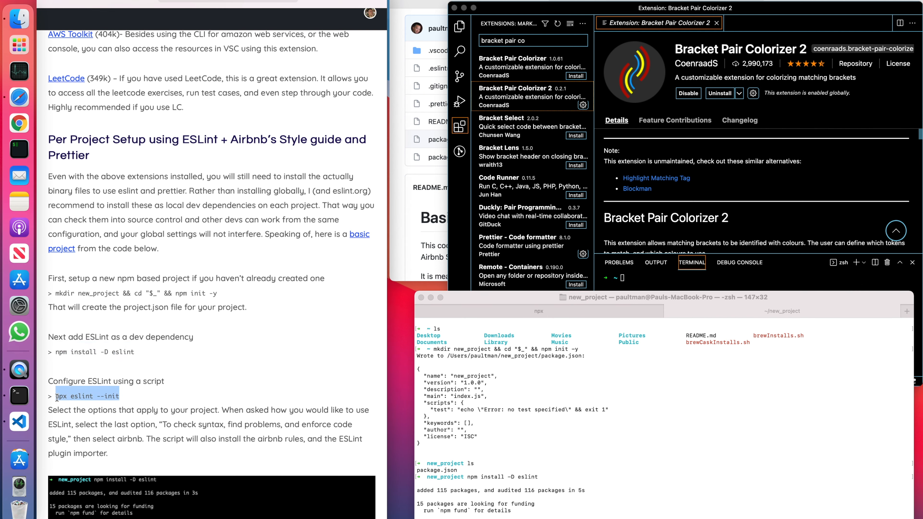
pyautogui.click(549, 514)
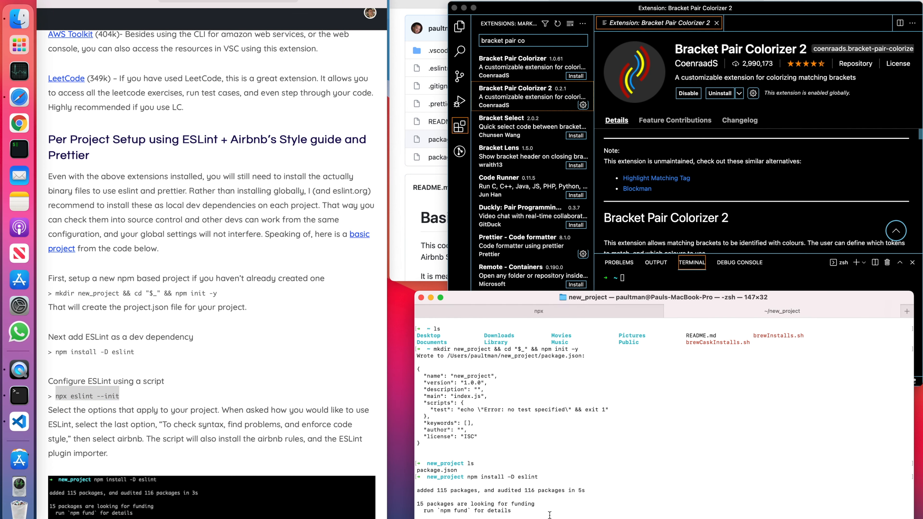
pyautogui.press('super+v')
pyautogui.press('Return')
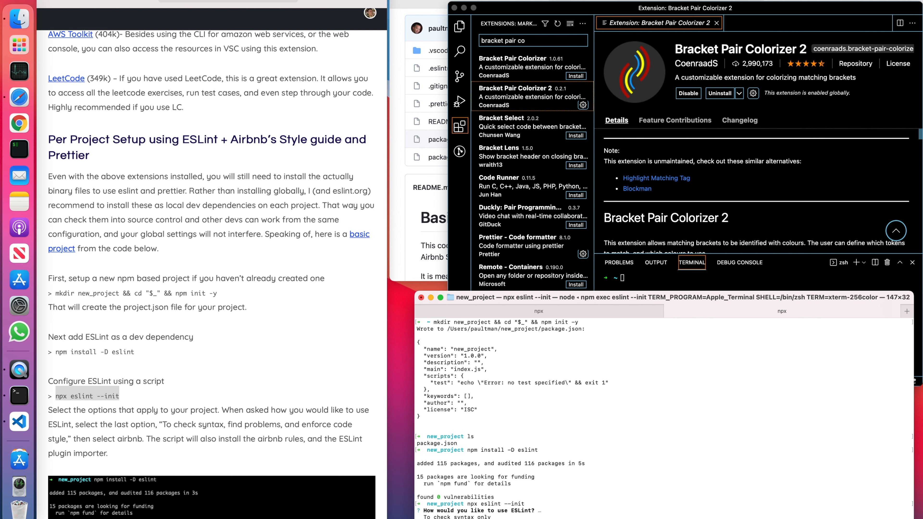
pyautogui.press('Return')
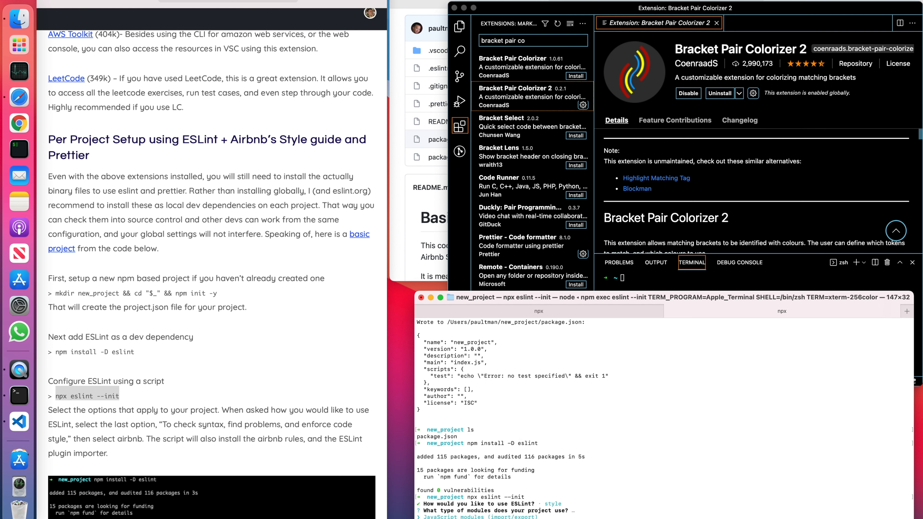
# Choose JavaScript modules (import/export) as the project's module type in the ESLint setup.
pyautogui.press('Down')
pyautogui.press('Up')
pyautogui.press('Down')
pyautogui.press('Up')
pyautogui.press('Down')
pyautogui.press('Up')
pyautogui.press('Down')
pyautogui.press('Up')
pyautogui.press('Down')
pyautogui.press('Up')
pyautogui.press('Return')
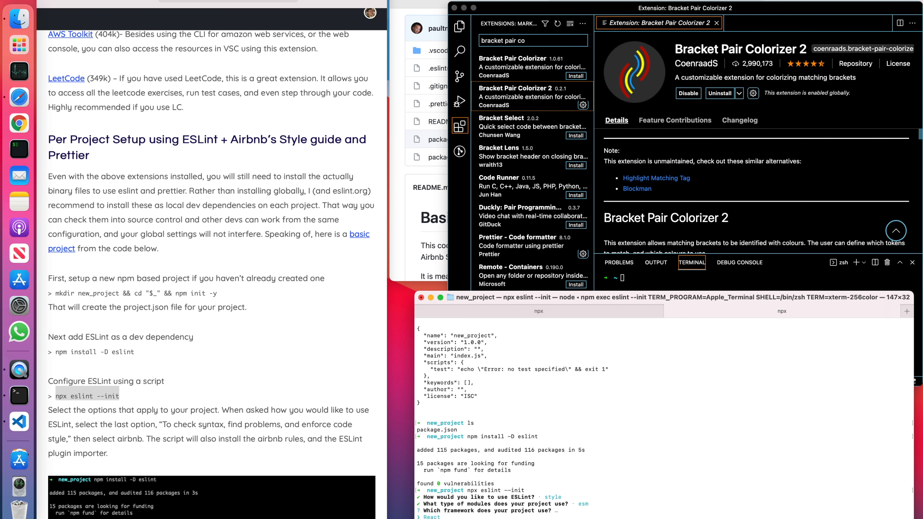
# Answer the ESLint setup with no framework and No for TypeScript.
pyautogui.press('Down')
pyautogui.press('Return')
pyautogui.press('Right')
pyautogui.press('Left')
pyautogui.press('Right')
pyautogui.press('Left')
pyautogui.press('Return')
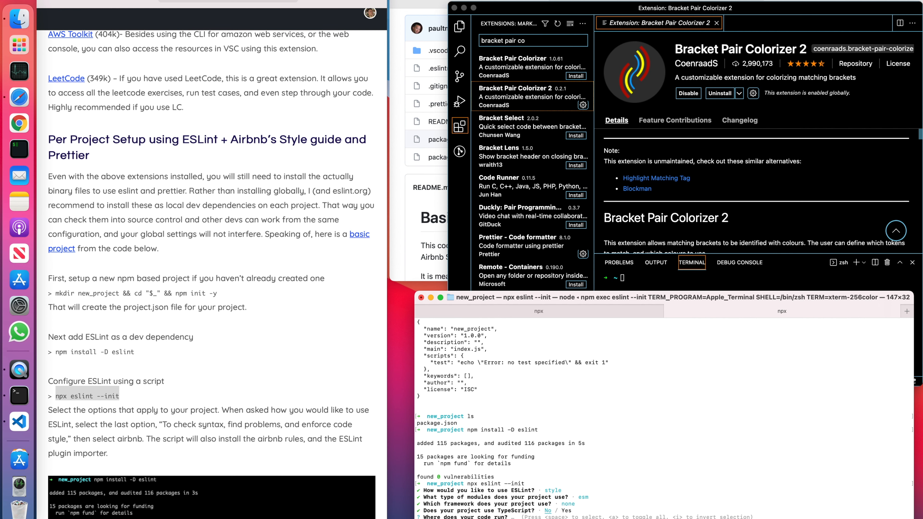
# Set the code to run in browser and node, and choose to follow the Airbnb style guide.
pyautogui.press('Return')
pyautogui.press('Down')
pyautogui.press('Return')
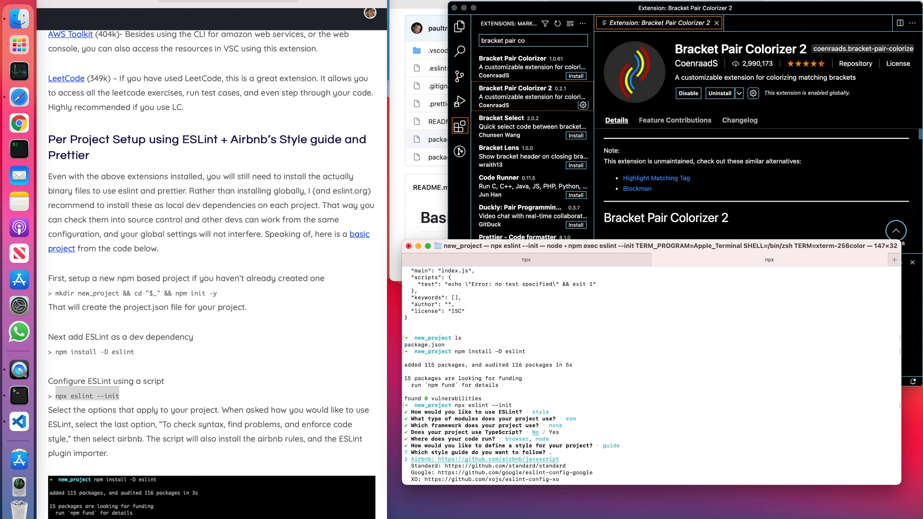
pyautogui.press('Return')
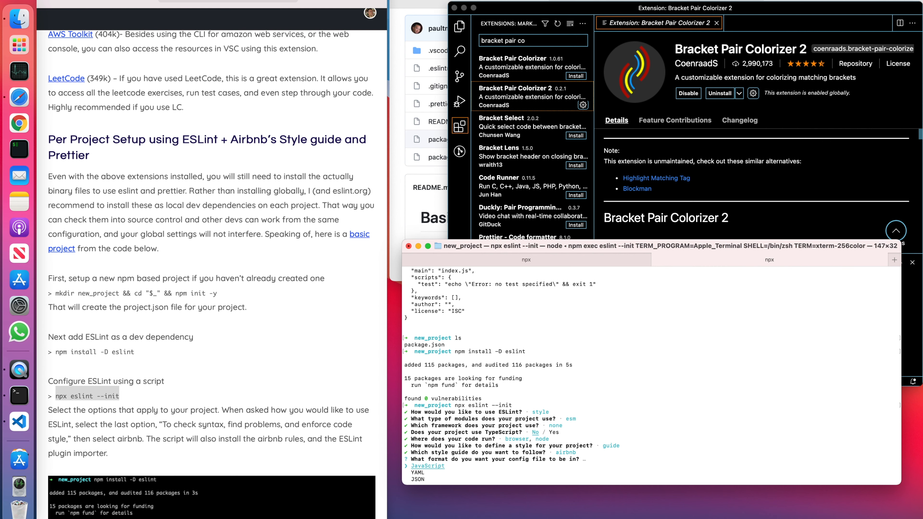
# Choose JavaScript as the ESLint config file format and accept installing the required dependencies with npm.
pyautogui.press('Down')
pyautogui.press('Down')
pyautogui.press('Up')
pyautogui.press('Down')
pyautogui.press('Up')
pyautogui.press('Up')
pyautogui.press('Return')
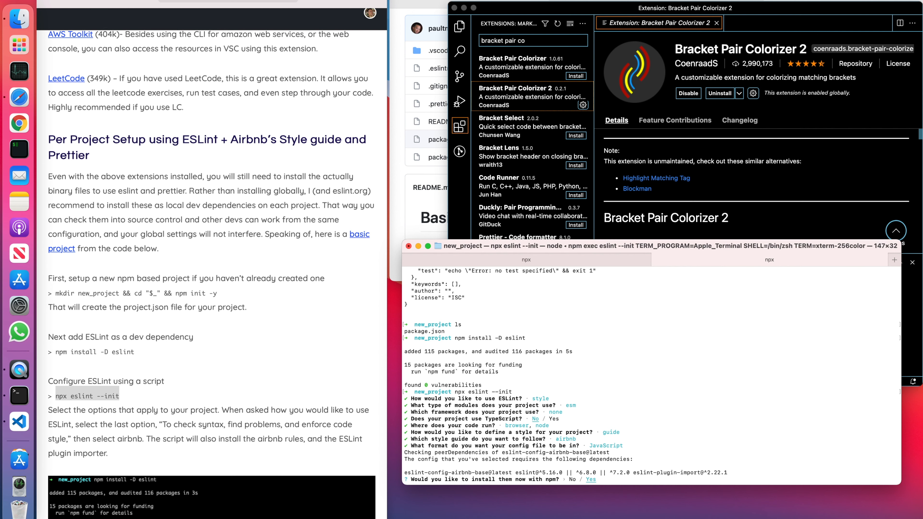
pyautogui.press('Return')
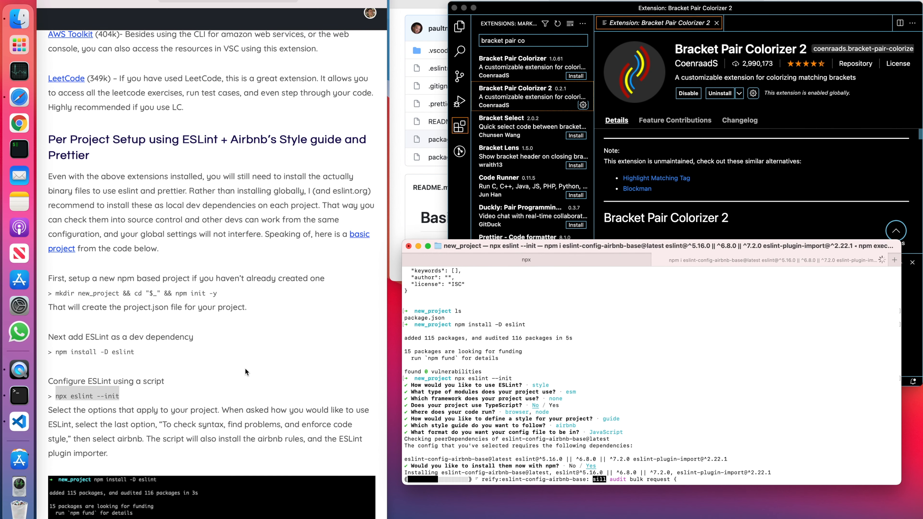
# Copy the article's Prettier install command and run npm install -D -X prettier in the project folder.
pyautogui.scroll(-8, 244, 371)
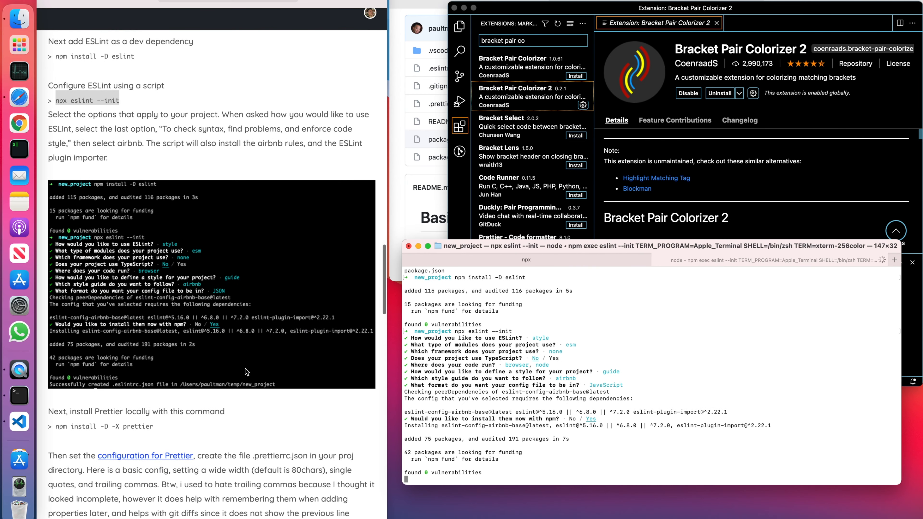
pyautogui.scroll(-1, 178, 323)
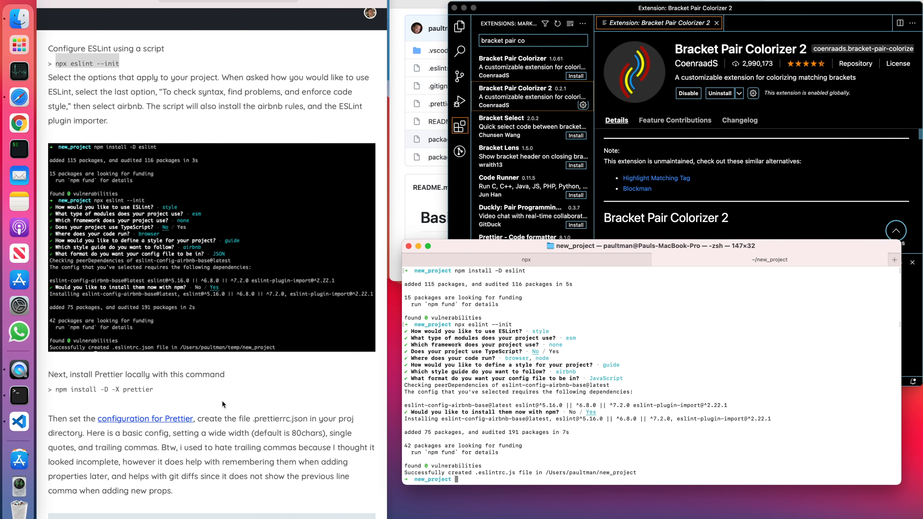
pyautogui.scroll(-1, 222, 403)
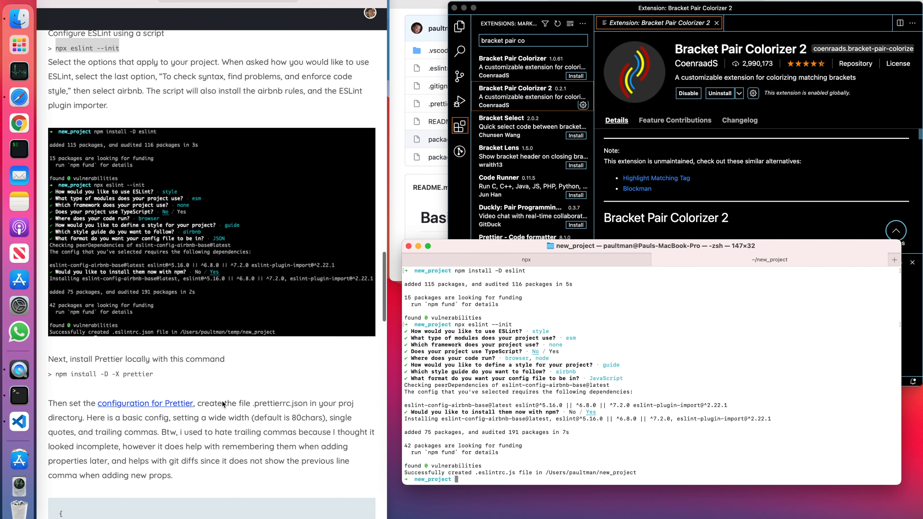
pyautogui.moveTo(151, 368); pyautogui.dragTo(57, 378)
pyautogui.press('super+c')
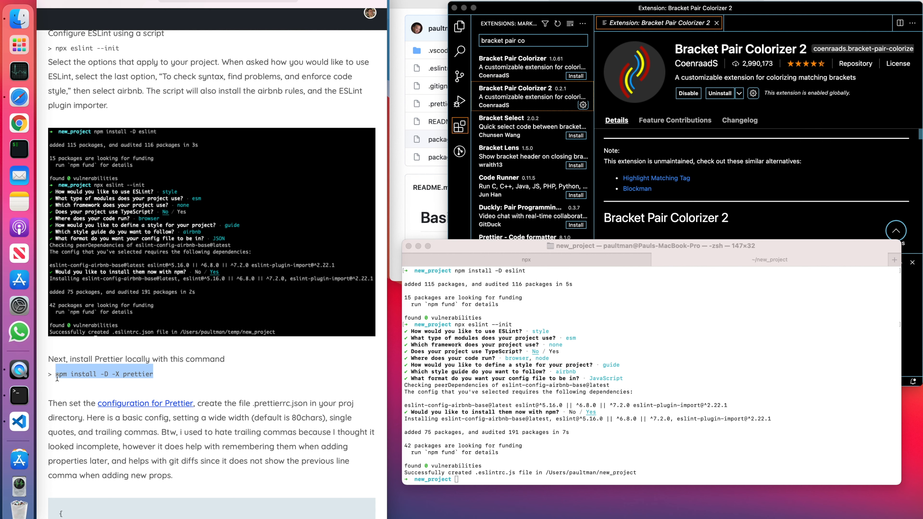
pyautogui.click(576, 458)
pyautogui.press('super+v')
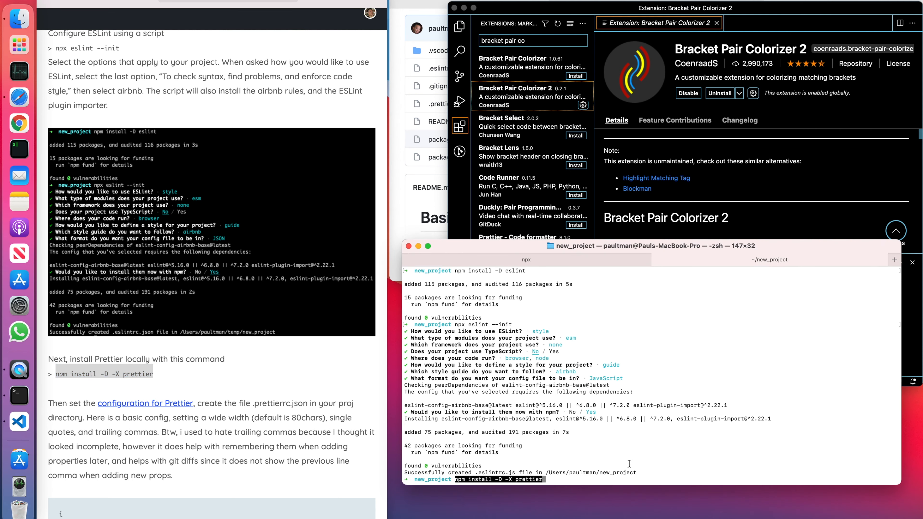
pyautogui.press('Return')
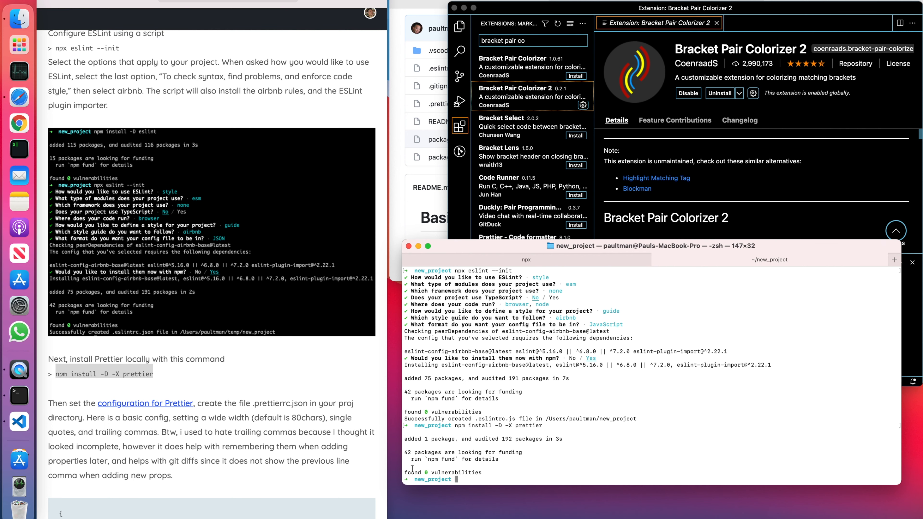
# Examine the article's sample Prettier configuration with its printWidth, singleQuote and trailingComma settings.
pyautogui.click(342, 465)
pyautogui.scroll(-5, 341, 461)
pyautogui.scroll(-2, 341, 462)
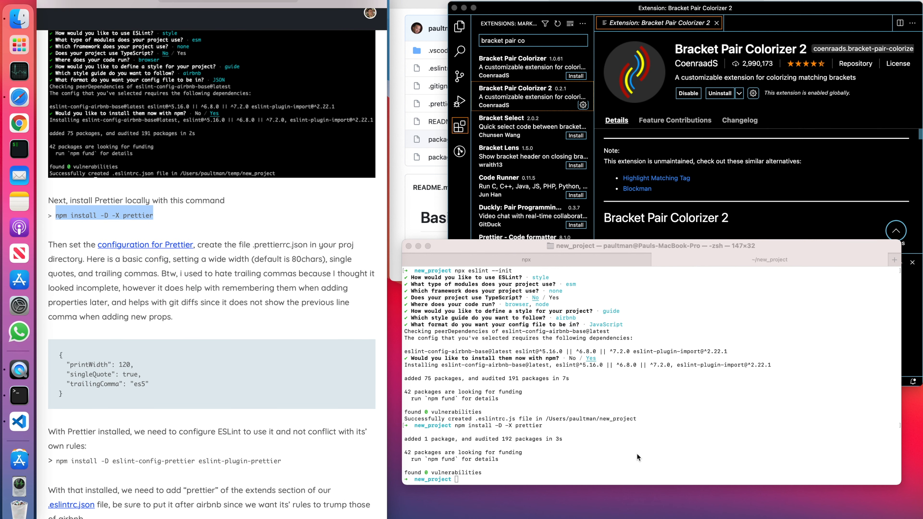
pyautogui.click(118, 366)
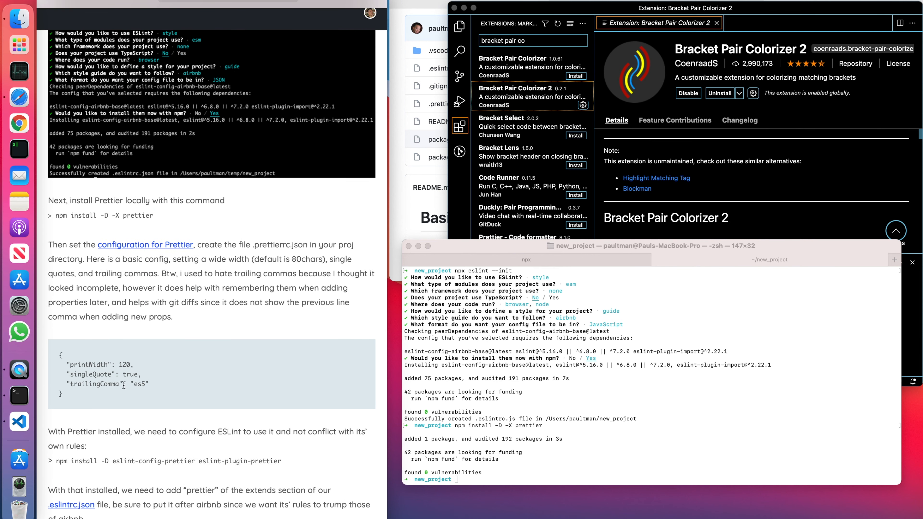
pyautogui.moveTo(118, 366); pyautogui.dragTo(154, 383)
pyautogui.click(132, 373)
# List the project's files and open a new .prettierrc.json file in vi.
pyautogui.write('ls')
pyautogui.press('Return')
pyautogui.write('vi .prettierrc.json')
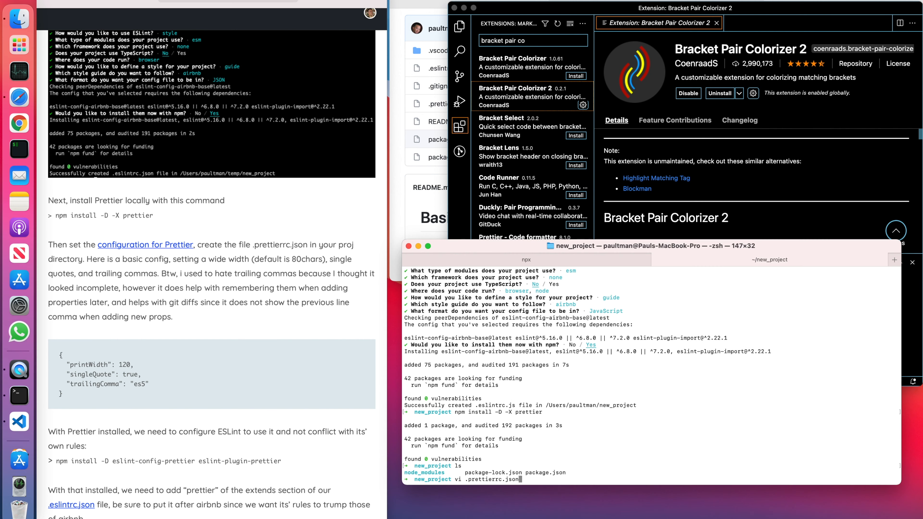
pyautogui.press('Return')
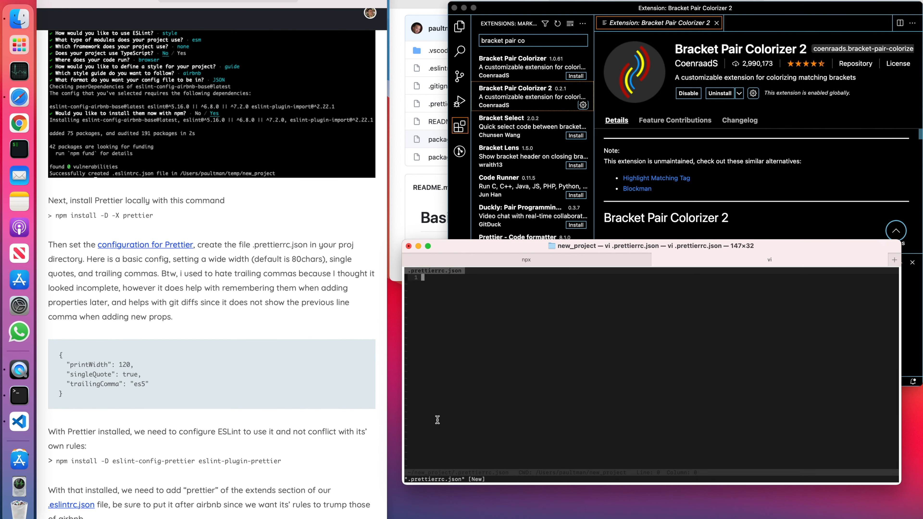
# Copy the article's Prettier config (printWidth 120, singleQuote true, trailingComma "es5") into .prettierrc.json, then save and quit vi.
pyautogui.click(196, 404)
pyautogui.moveTo(84, 394); pyautogui.dragTo(55, 351)
pyautogui.press('super+c')
pyautogui.click(441, 345)
pyautogui.press('i')
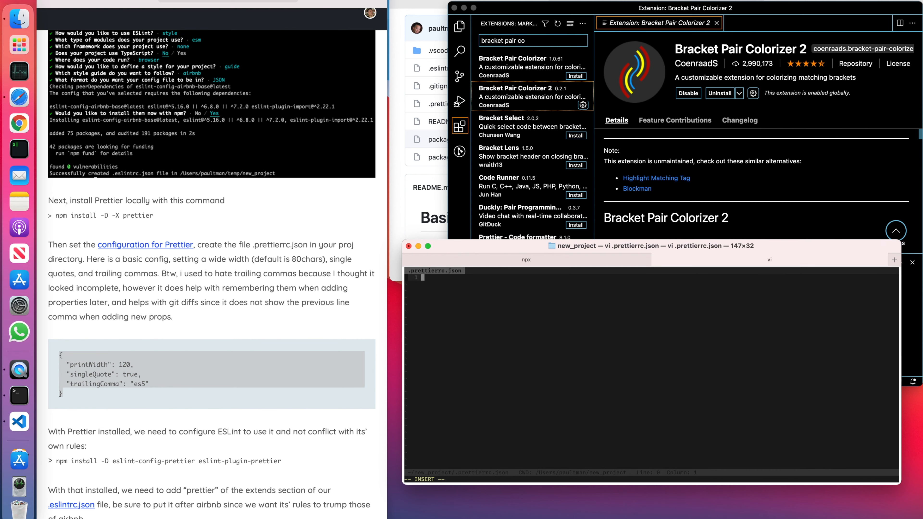
pyautogui.press('super+v')
pyautogui.press('Escape')
pyautogui.write(':wq')
pyautogui.press('Return')
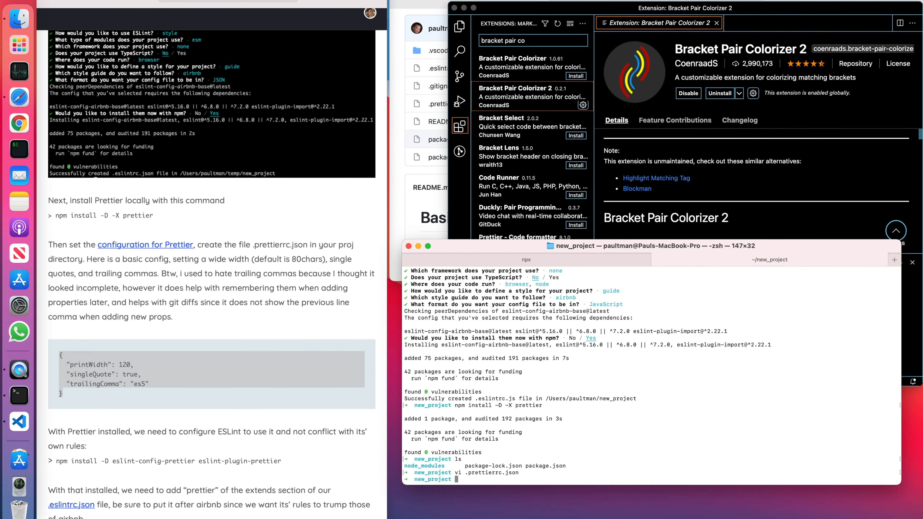
# Copy the article's npm install -D eslint-config-prettier eslint-plugin-prettier command and run it in the project folder.
pyautogui.scroll(-2, 251, 437)
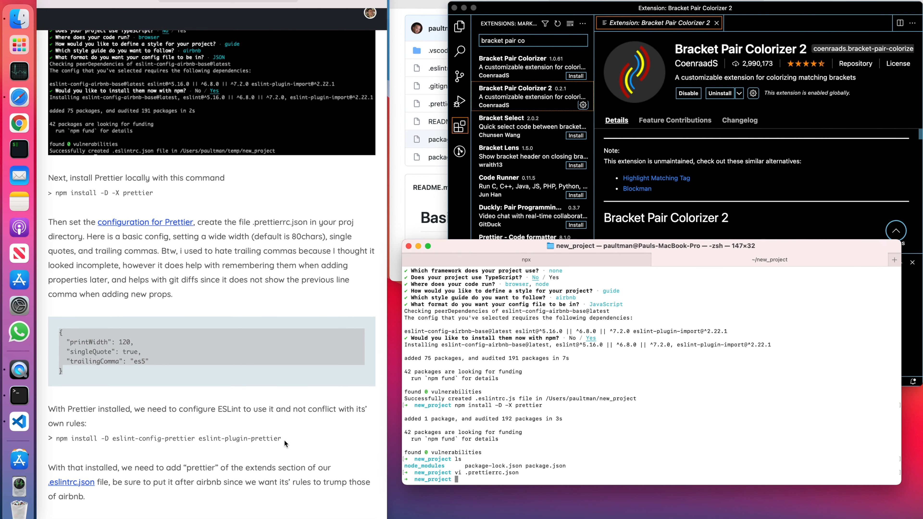
pyautogui.moveTo(284, 440); pyautogui.dragTo(127, 433)
pyautogui.moveTo(289, 439); pyautogui.dragTo(55, 439)
pyautogui.press('super+c')
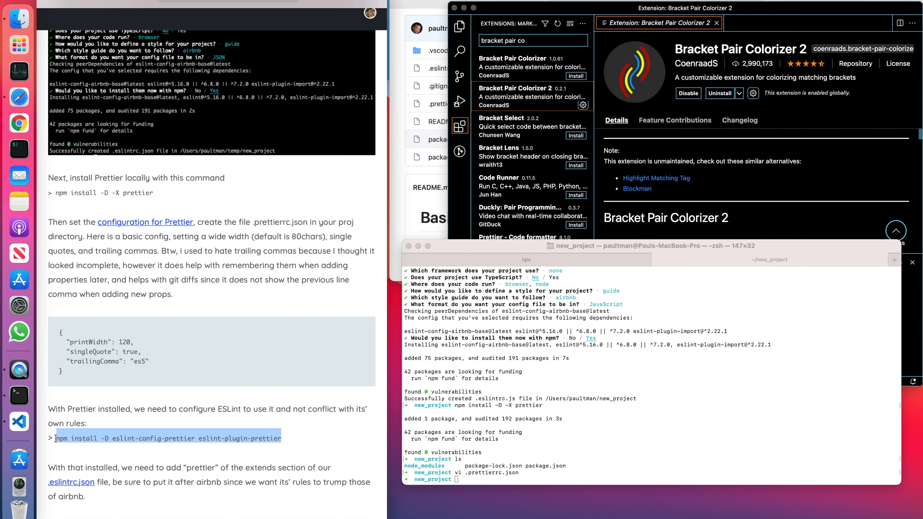
pyautogui.click(541, 442)
pyautogui.press('super+v')
pyautogui.press('Return')
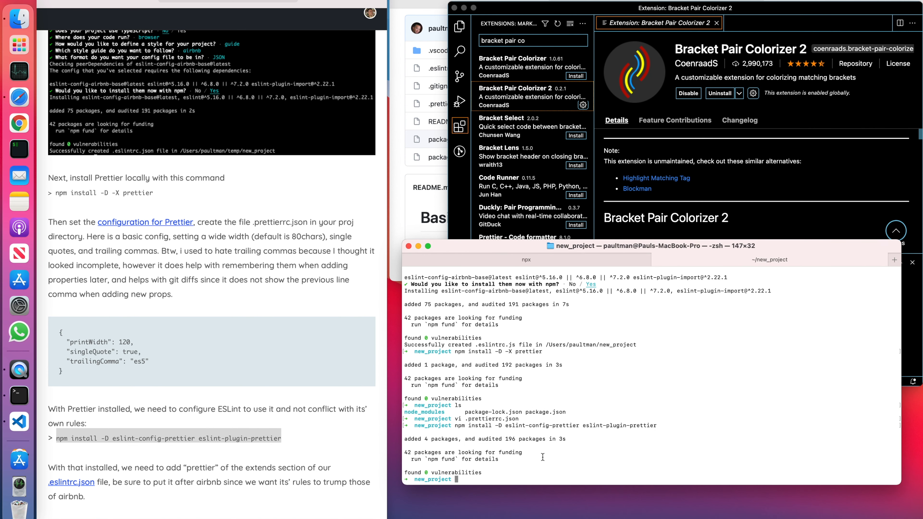
# Read the article's sample ESLint config with "prettier" in extends, and list all project files, including hidden ones, with ls -al.
pyautogui.scroll(-3, 108, 422)
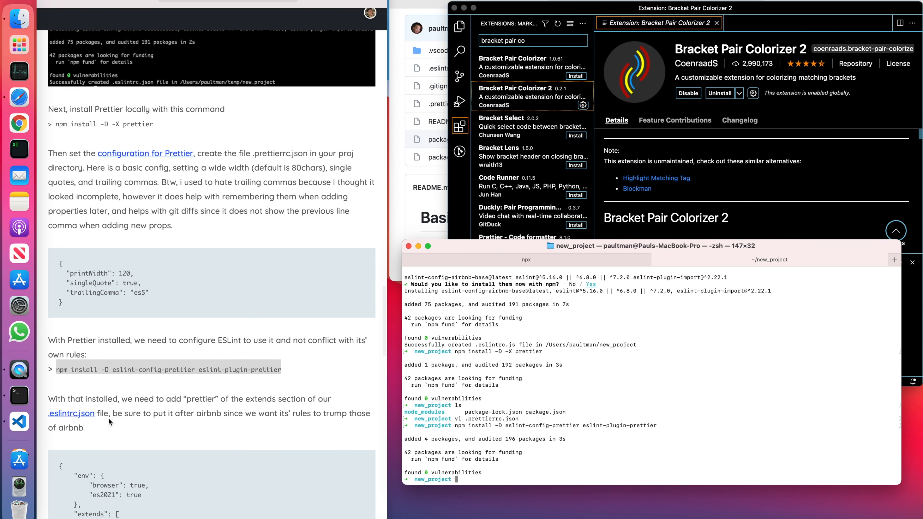
pyautogui.scroll(-2, 108, 417)
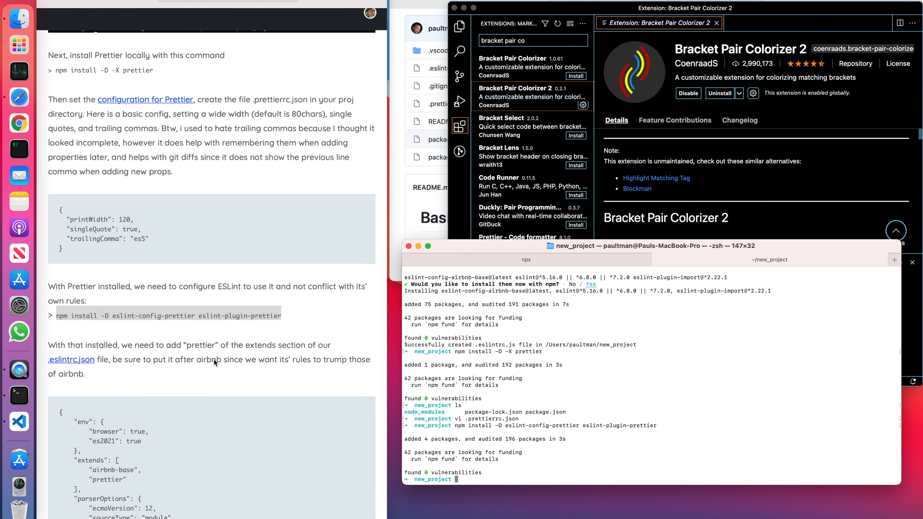
pyautogui.scroll(-5, 214, 359)
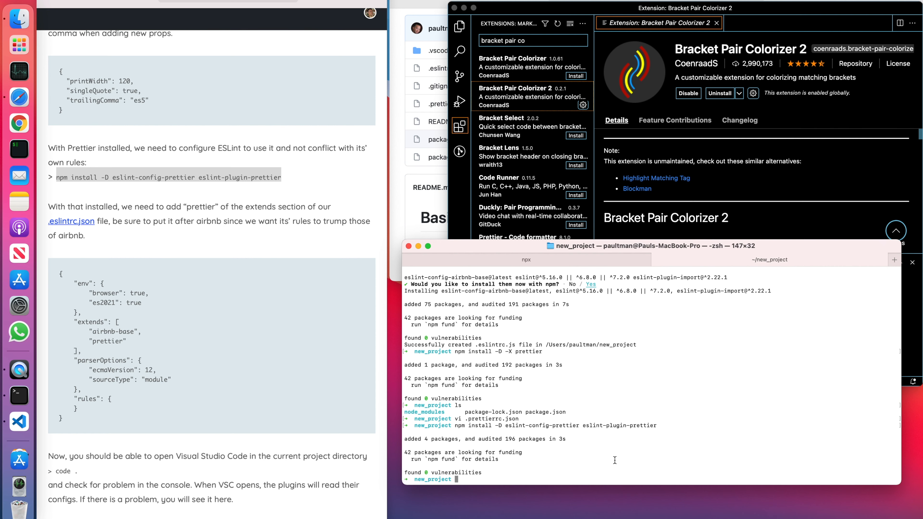
pyautogui.write('v')
pyautogui.press('BackSpace')
pyautogui.write('ls -al')
pyautogui.press('Return')
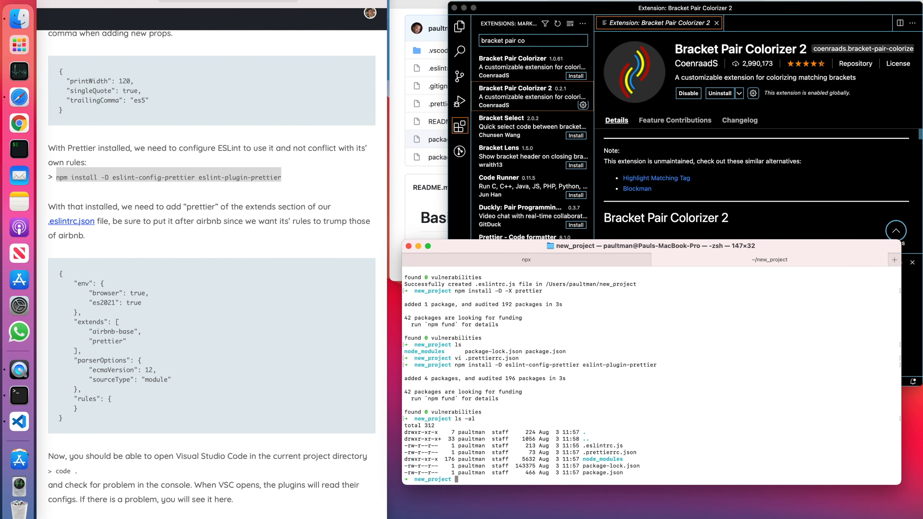
# Open the project's .eslintrc.js file in vi.
pyautogui.write('vi .esc')
pyautogui.press('BackSpace')
pyautogui.press('Tab')
pyautogui.press('Return')
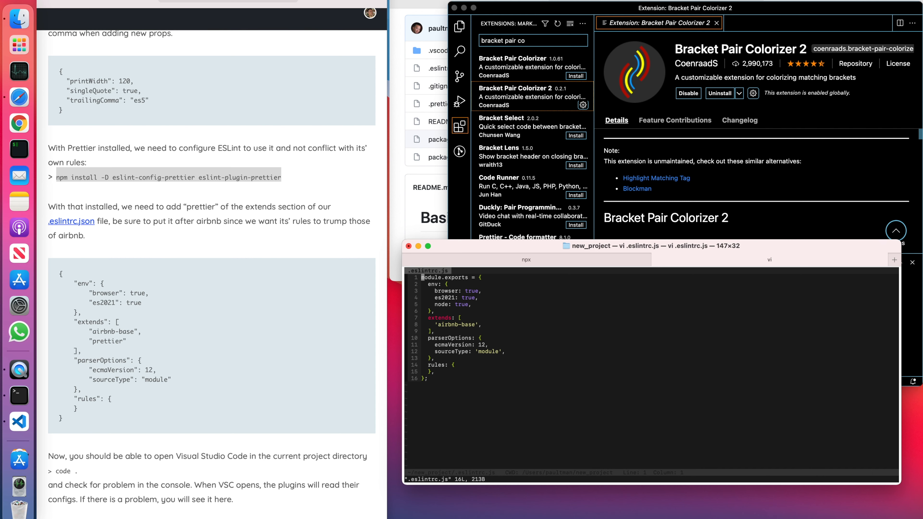
# Add a 'prettier' entry after 'airbnb-base' in the extends array of .eslintrc.js, then save and quit vi.
pyautogui.press('j')
pyautogui.press('j')
pyautogui.press('j')
pyautogui.press('j')
pyautogui.press('j')
pyautogui.press('j')
pyautogui.press('j')
pyautogui.press('j')
pyautogui.press('j')
pyautogui.press('k')
pyautogui.press('k')
pyautogui.press('k')
pyautogui.press('j')
pyautogui.press('A')
pyautogui.press('Return')
pyautogui.write("'")
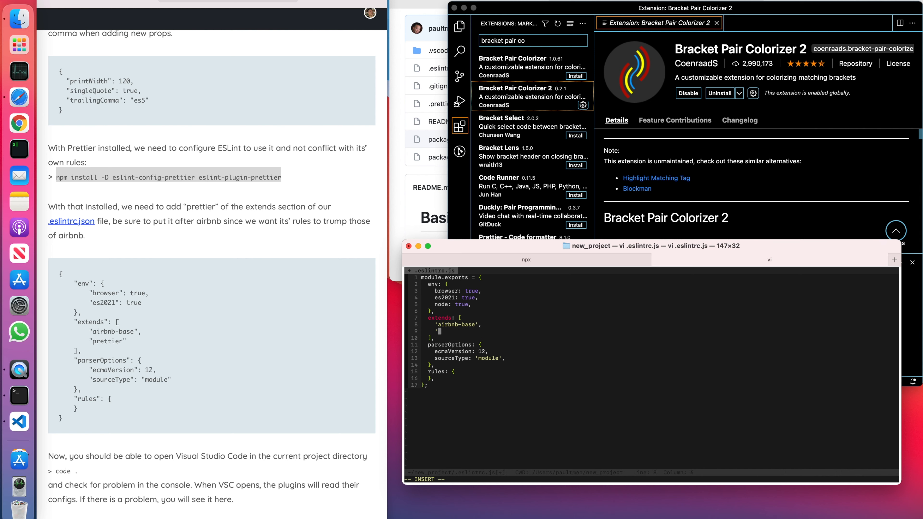
pyautogui.write('prettier"')
pyautogui.press('Escape')
pyautogui.write(':')
pyautogui.press('Escape')
pyautogui.write(':wq')
pyautogui.press('Return')
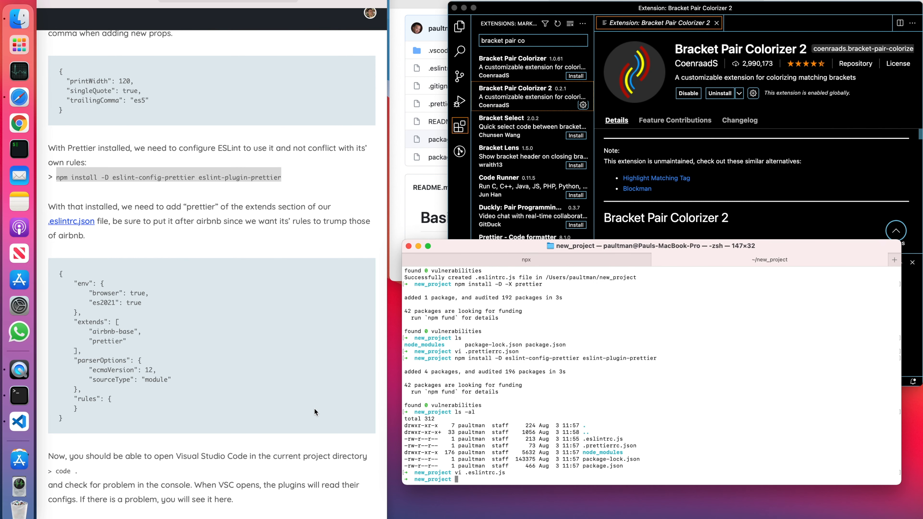
# Quit Visual Studio Code, reopen it on the project folder with code . in the terminal, and trust the folder's authors.
pyautogui.scroll(-3, 315, 411)
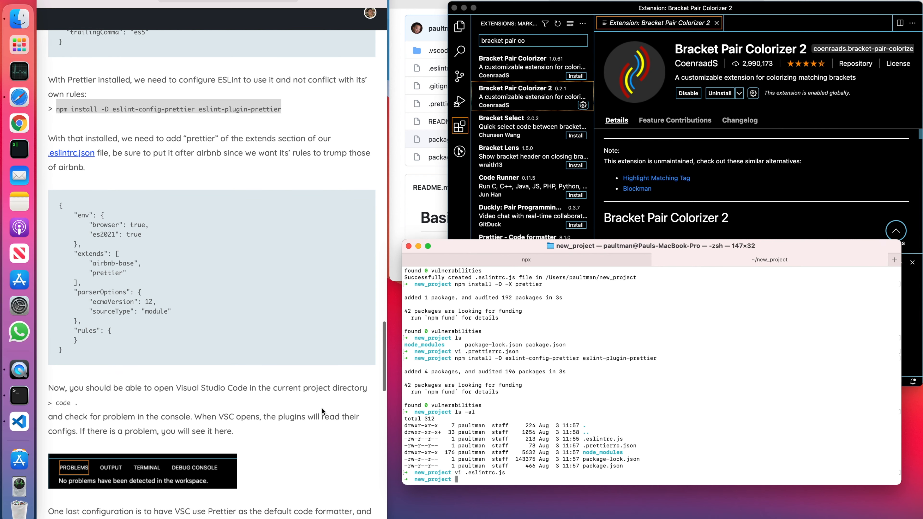
pyautogui.click(797, 228)
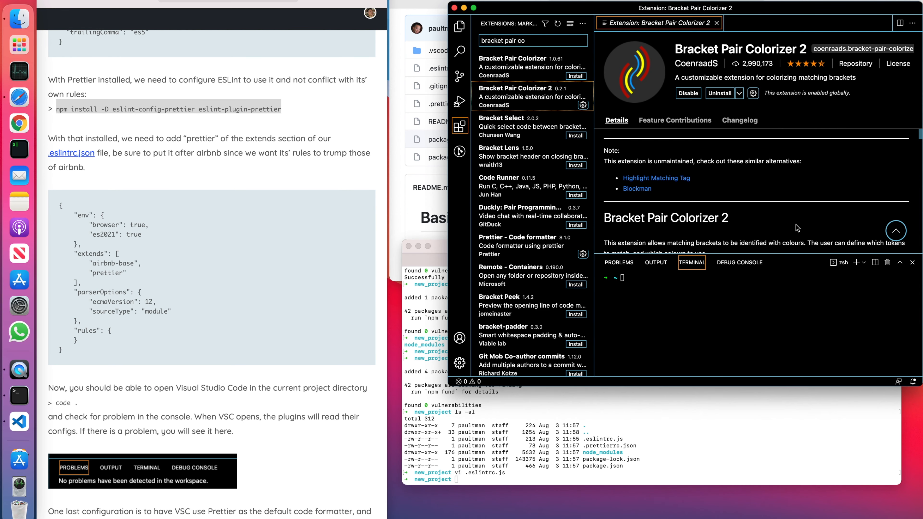
pyautogui.press('super+q')
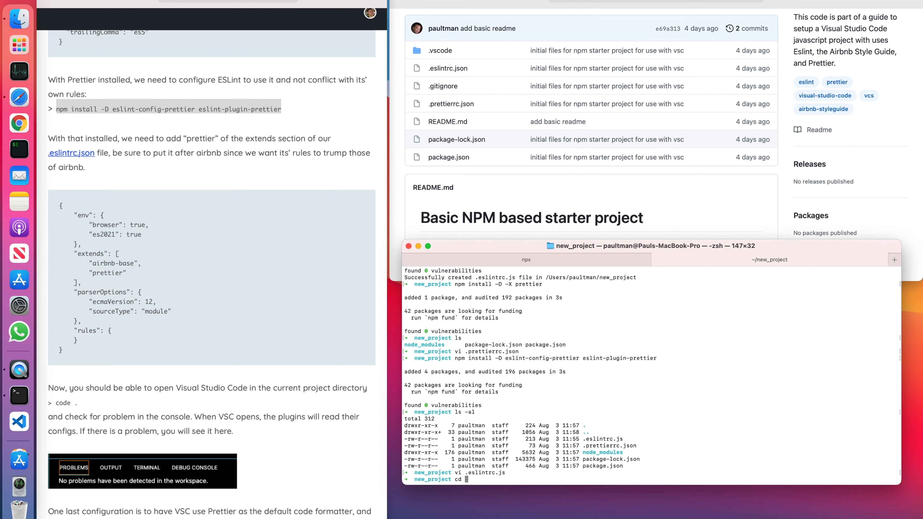
pyautogui.write('.')
pyautogui.press('Return')
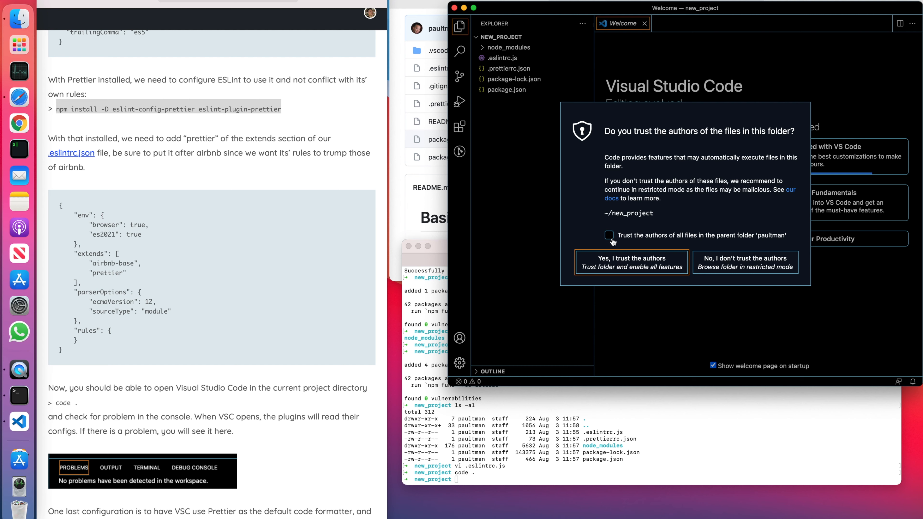
pyautogui.click(617, 269)
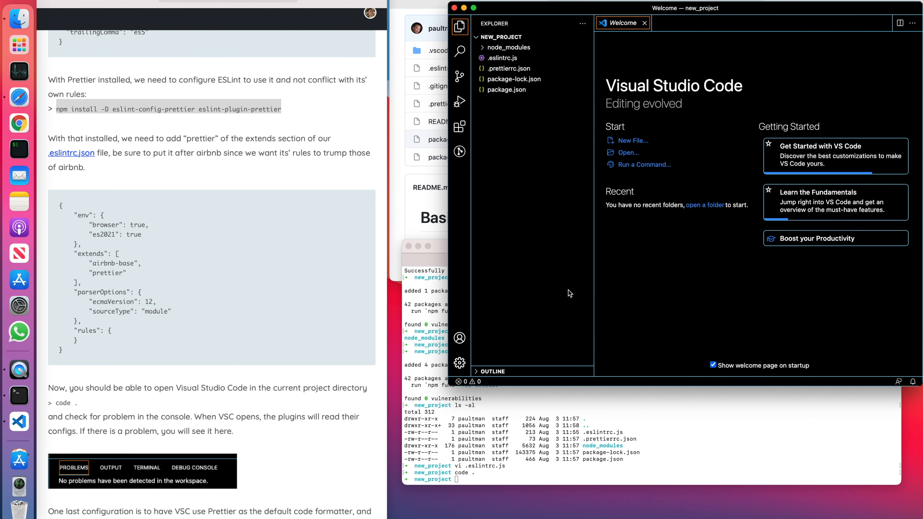
# Check the workspace for problems reported by Visual Studio Code.
pyautogui.click(462, 366)
pyautogui.hotkey('ctrl', '`')
pyautogui.click(654, 268)
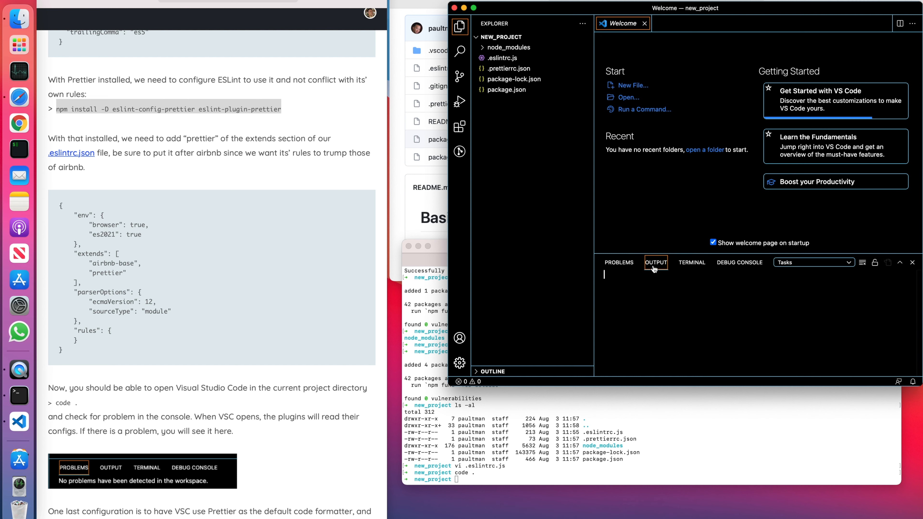
pyautogui.click(631, 268)
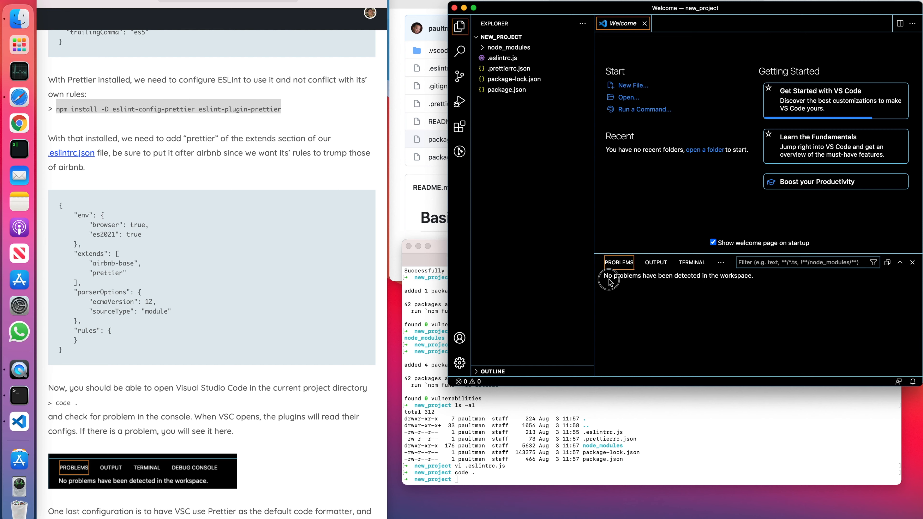
pyautogui.click(715, 288)
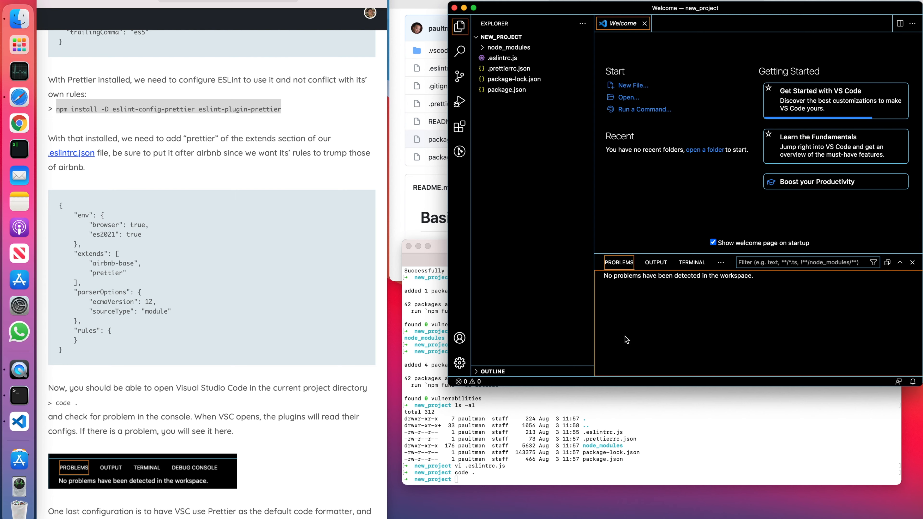
# Open the workspace settings as JSON, following the article's instructions for making Prettier the default formatter.
pyautogui.scroll(-2, 253, 349)
pyautogui.scroll(-6, 253, 361)
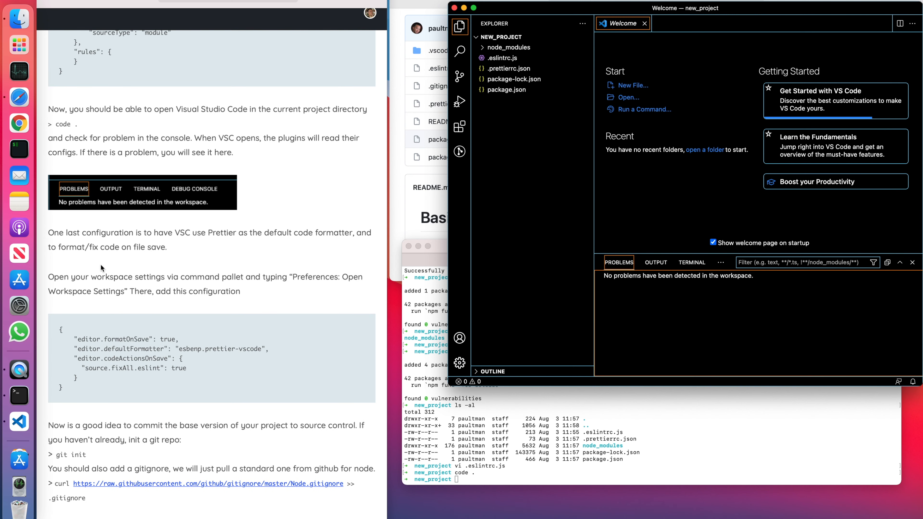
pyautogui.click(51, 232)
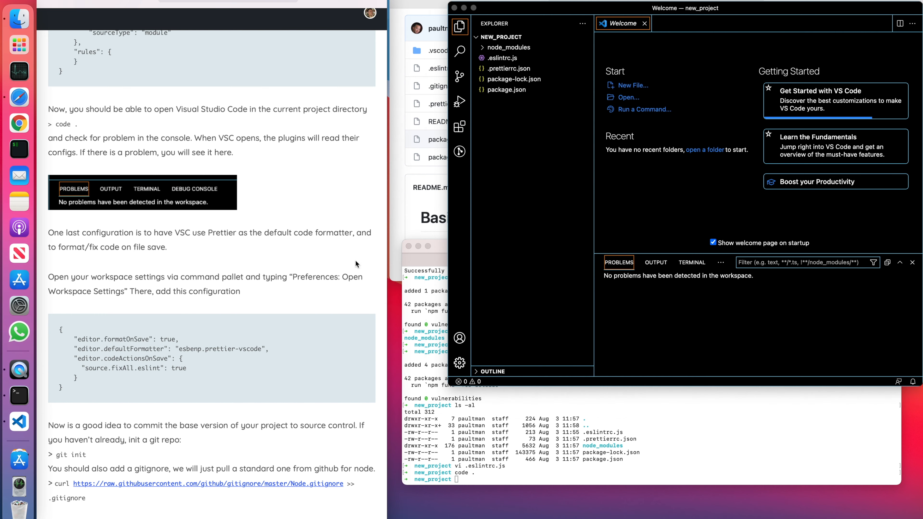
pyautogui.click(547, 278)
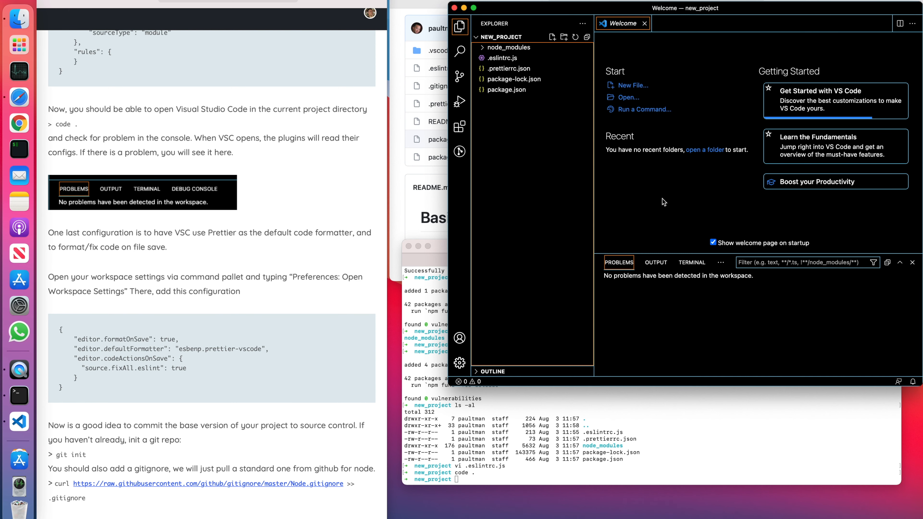
pyautogui.press('cmd+shift+p')
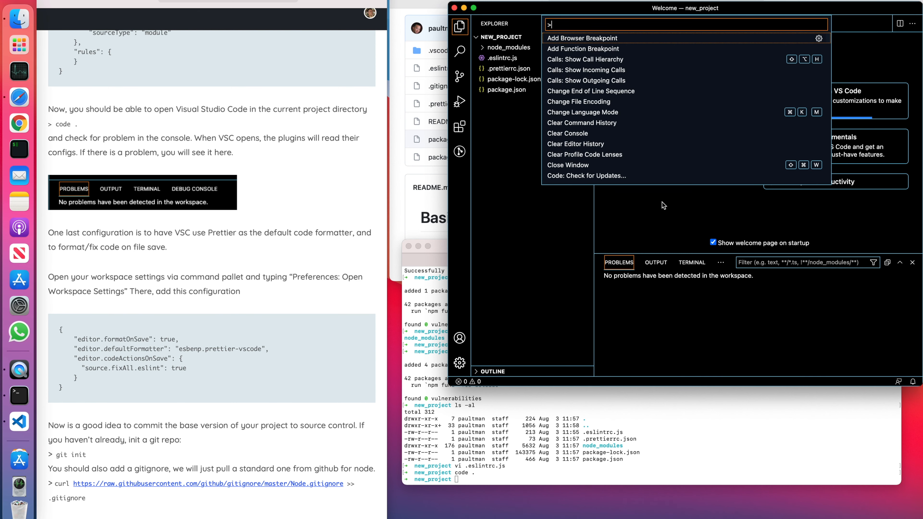
pyautogui.write('Pref')
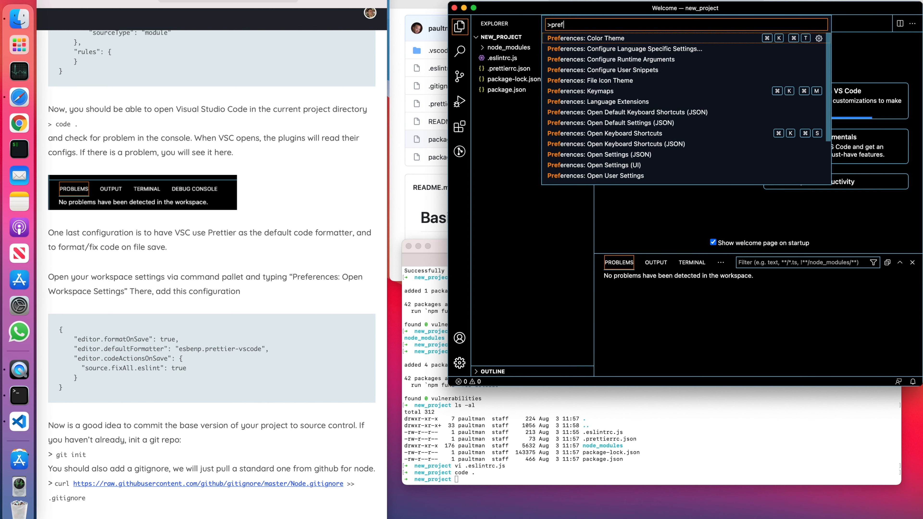
pyautogui.scroll(-2, 667, 167)
pyautogui.click(663, 147)
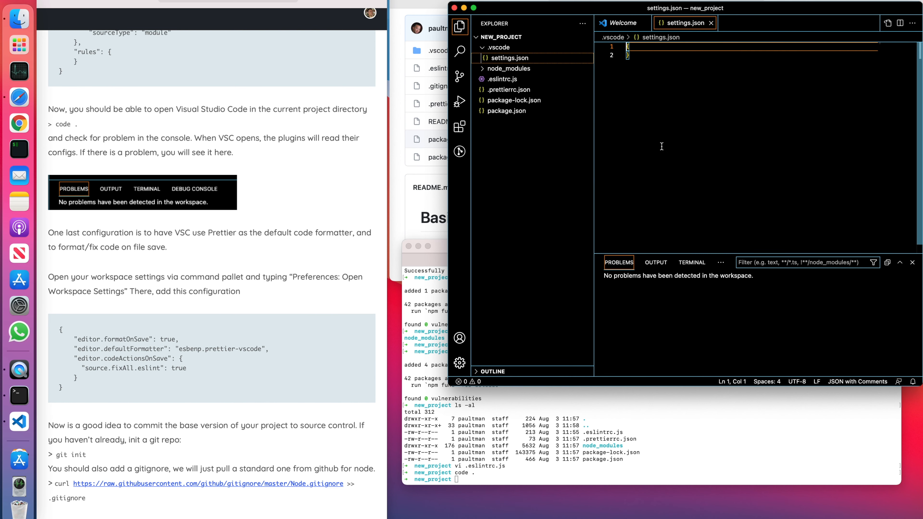
# Replace the contents of settings.json with the article's config for formatOnSave, the esbenp.prettier-vscode default formatter and source.fixAll.eslint.
pyautogui.moveTo(77, 393); pyautogui.dragTo(51, 320)
pyautogui.press('super+c')
pyautogui.click(624, 139)
pyautogui.press('super+a')
pyautogui.press('super+v')
pyautogui.write(':w')
pyautogui.press('Return')
pyautogui.write('k')
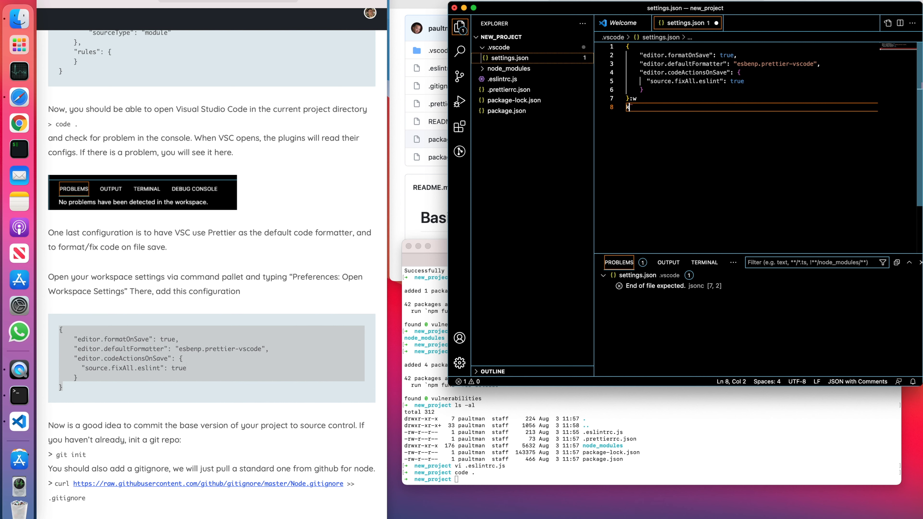
# Remove the stray k and :w characters from the end of settings.json, save it, and highlight the formatOnSave setting.
pyautogui.press('BackSpace')
pyautogui.press('Up')
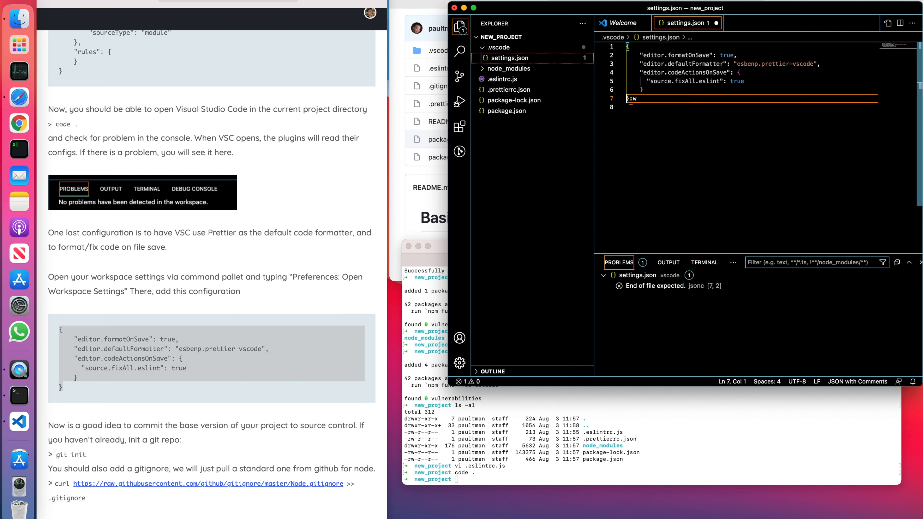
pyautogui.press('Delete')
pyautogui.press('BackSpace')
pyautogui.press('Down')
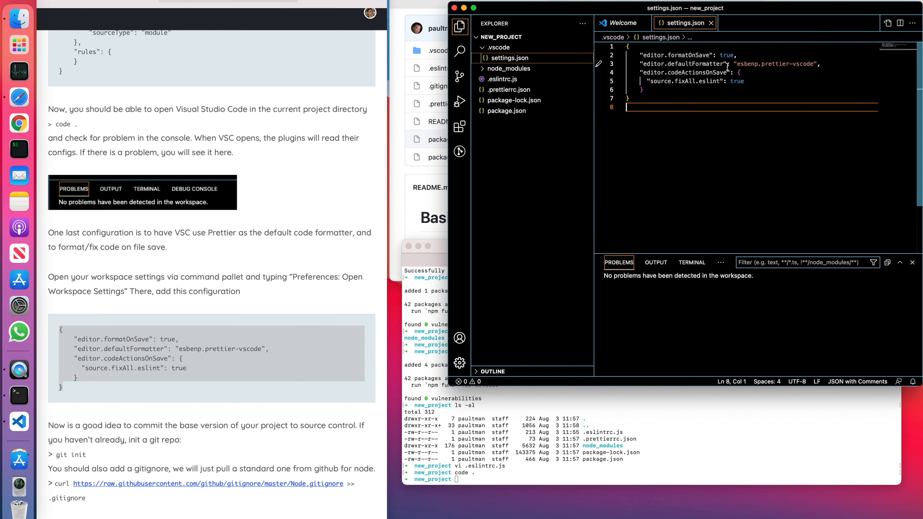
pyautogui.moveTo(690, 63)
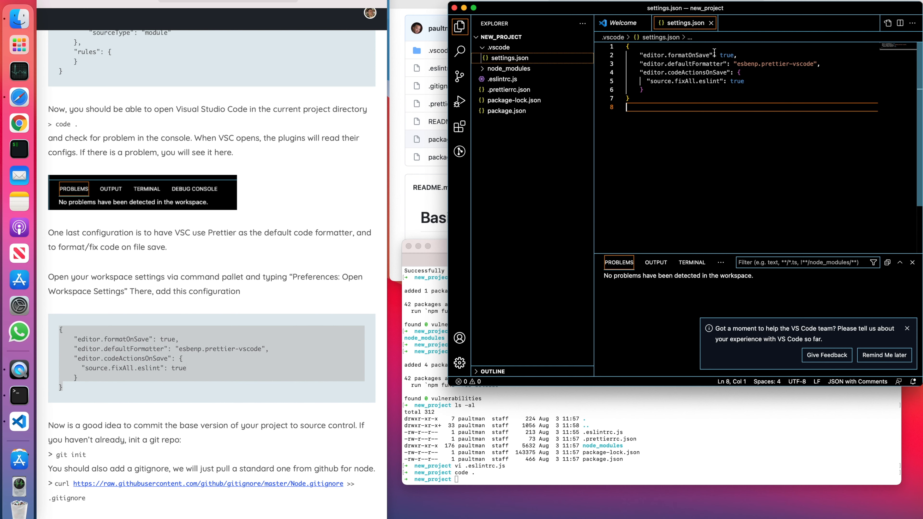
pyautogui.moveTo(661, 54); pyautogui.dragTo(734, 56)
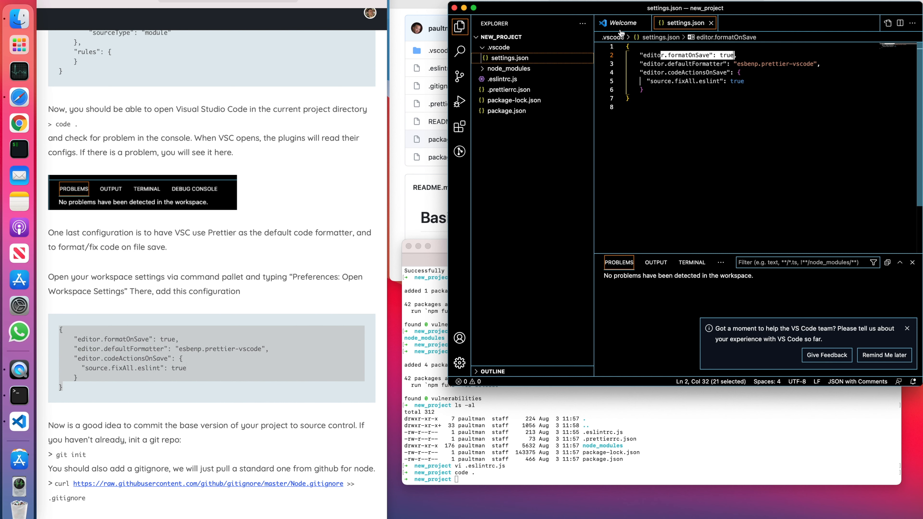
# Create a new file named test.js in the project's root folder.
pyautogui.click(507, 111)
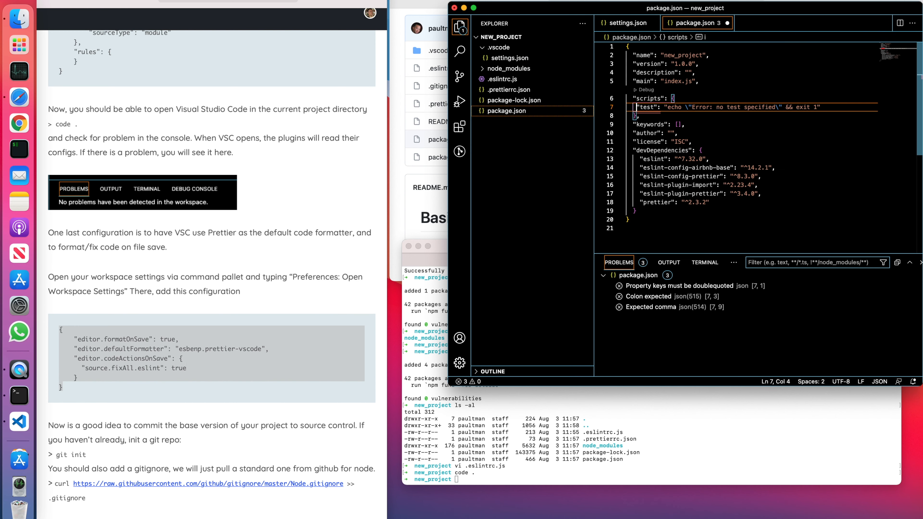
pyautogui.rightClick(530, 156)
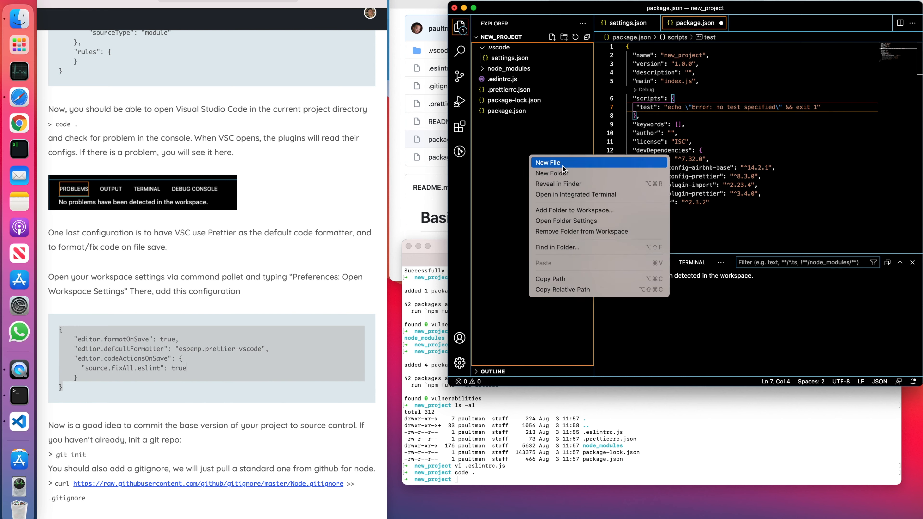
pyautogui.click(588, 169)
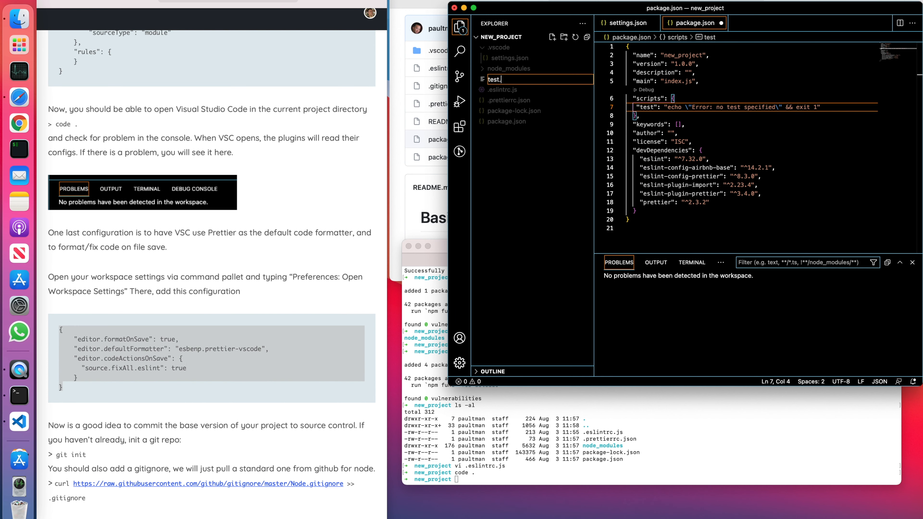
pyautogui.write('test.js')
pyautogui.press('Return')
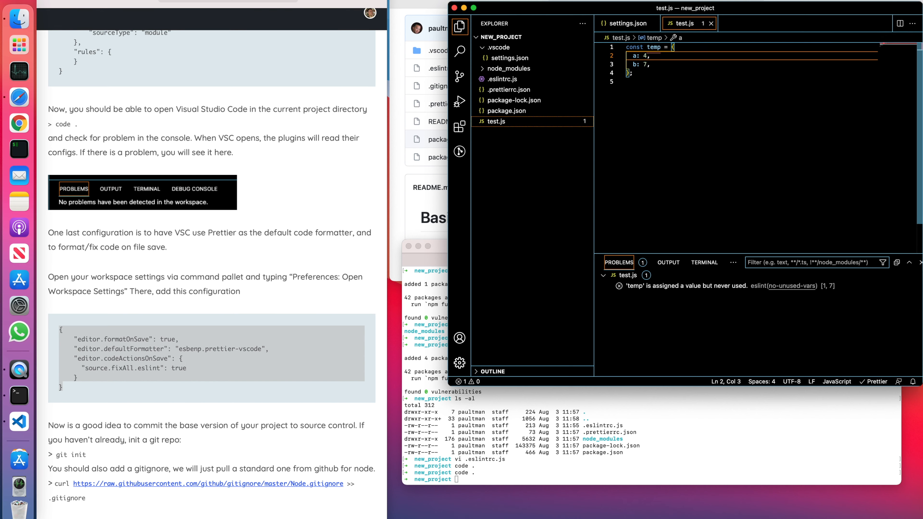
# Remove the indentation and trailing comma from the b: 7 line of the temp object in test.js, and save the file to test automatic formatting.
pyautogui.click(633, 64)
pyautogui.click(633, 55)
pyautogui.click(633, 63)
pyautogui.press('BackSpace')
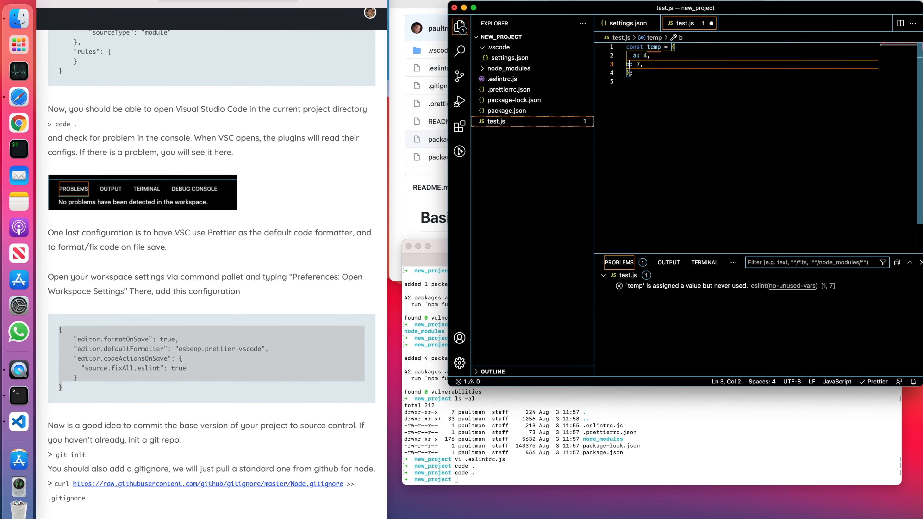
pyautogui.press('Delete')
pyautogui.press('Up')
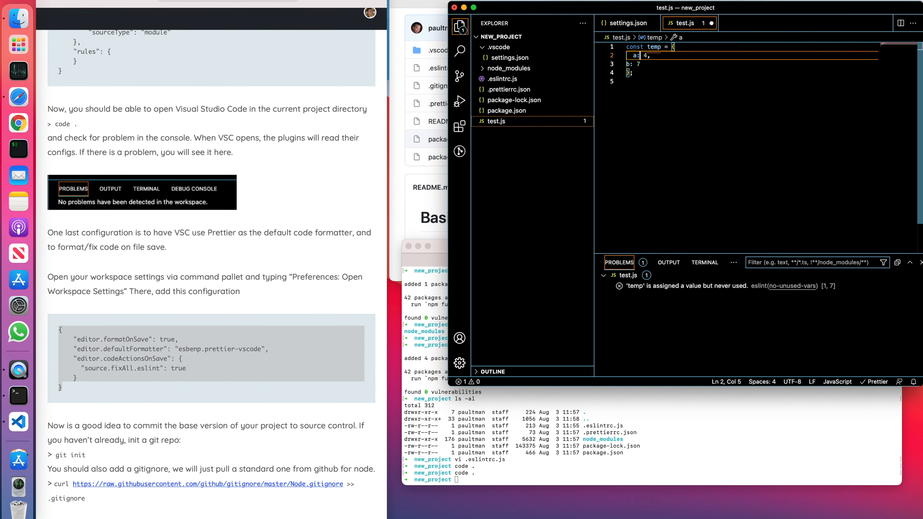
pyautogui.press('Down')
pyautogui.press('Down')
pyautogui.press('Down')
pyautogui.press('cmd+s')
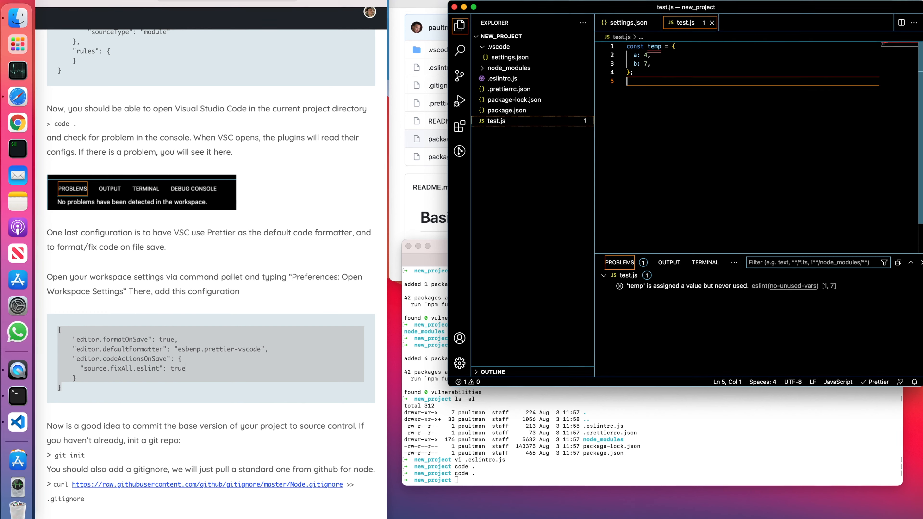
pyautogui.press('Up')
pyautogui.press('Up')
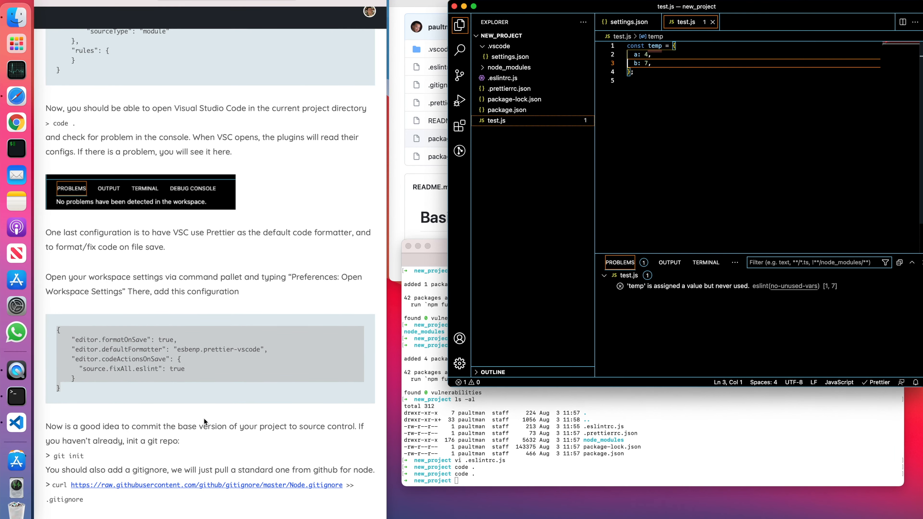
# Following the article's source control instructions, initialize a git repository in the new_project folder with git init in the terminal.
pyautogui.scroll(-6, 204, 418)
pyautogui.scroll(1, 203, 418)
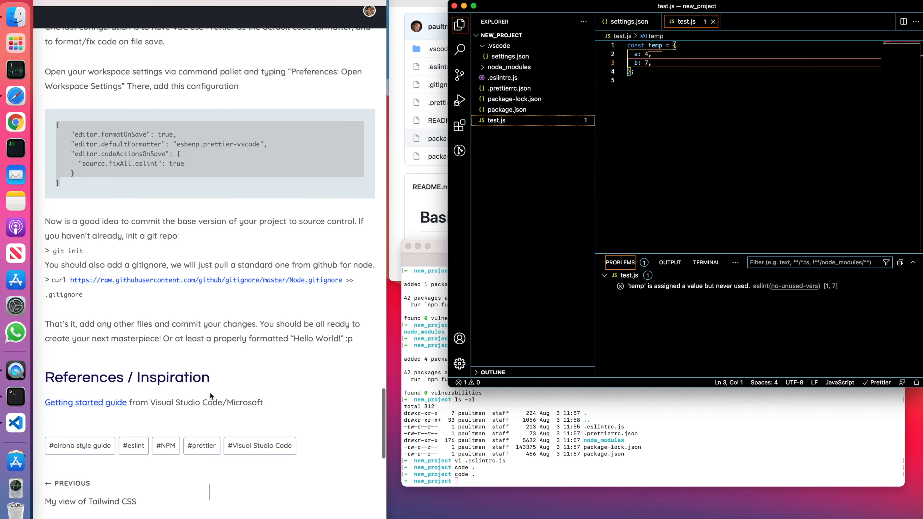
pyautogui.moveTo(55, 124); pyautogui.dragTo(60, 184)
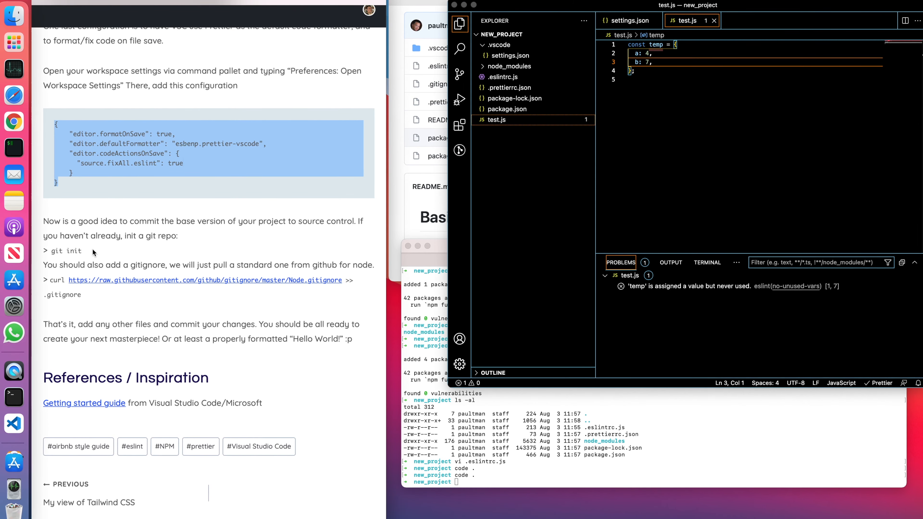
pyautogui.click(597, 442)
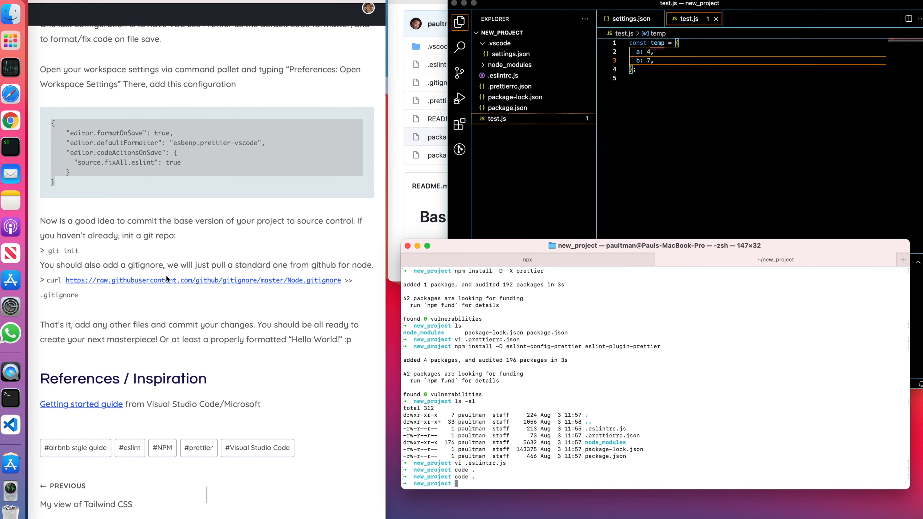
pyautogui.click(179, 300)
pyautogui.moveTo(178, 299); pyautogui.dragTo(58, 231)
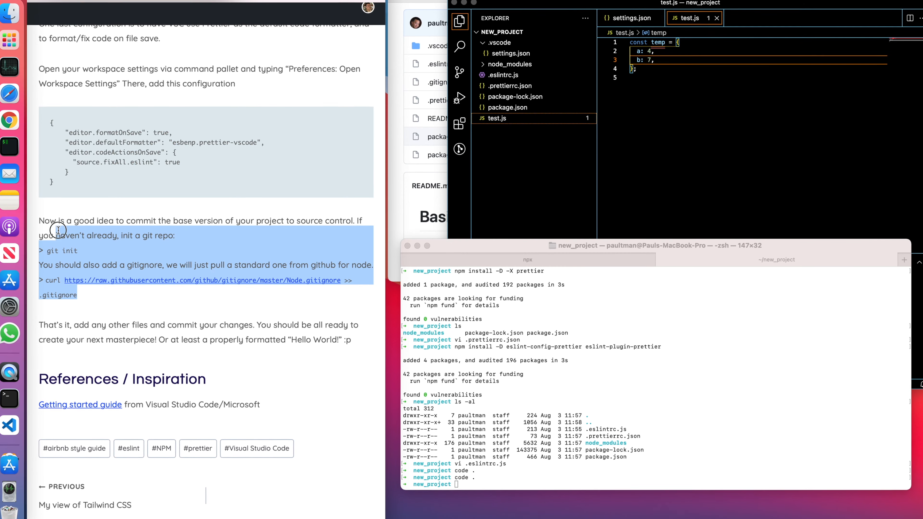
pyautogui.click(164, 302)
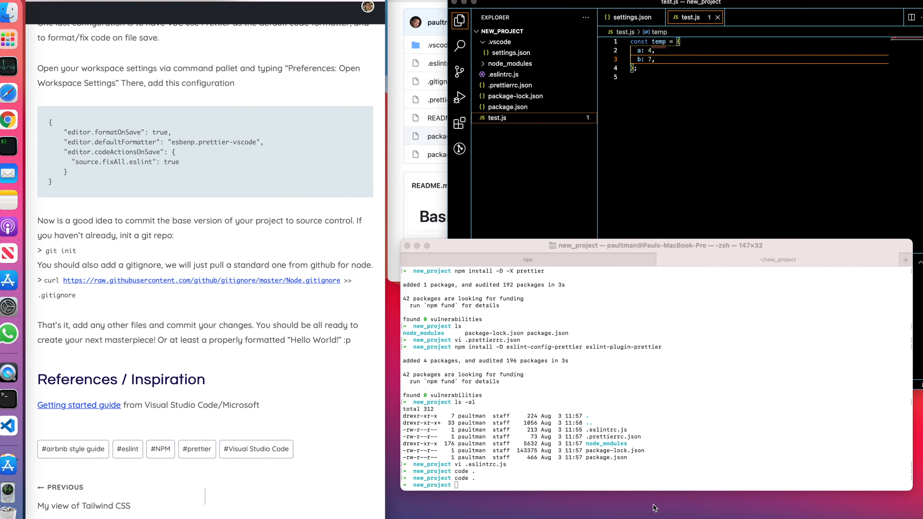
pyautogui.click(624, 471)
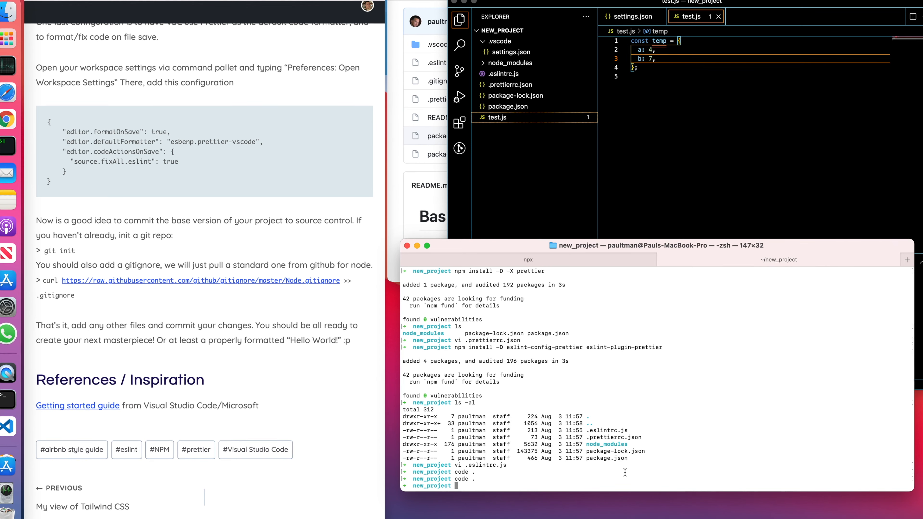
pyautogui.click(774, 168)
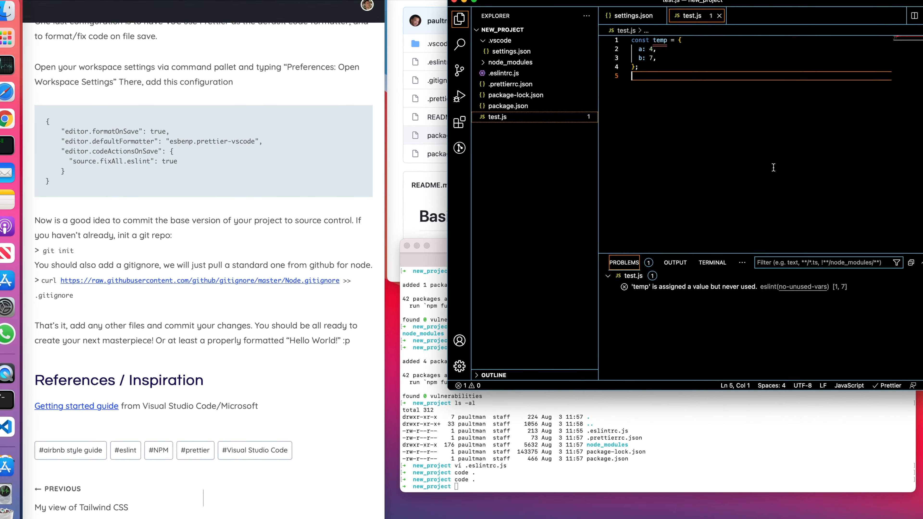
pyautogui.click(676, 464)
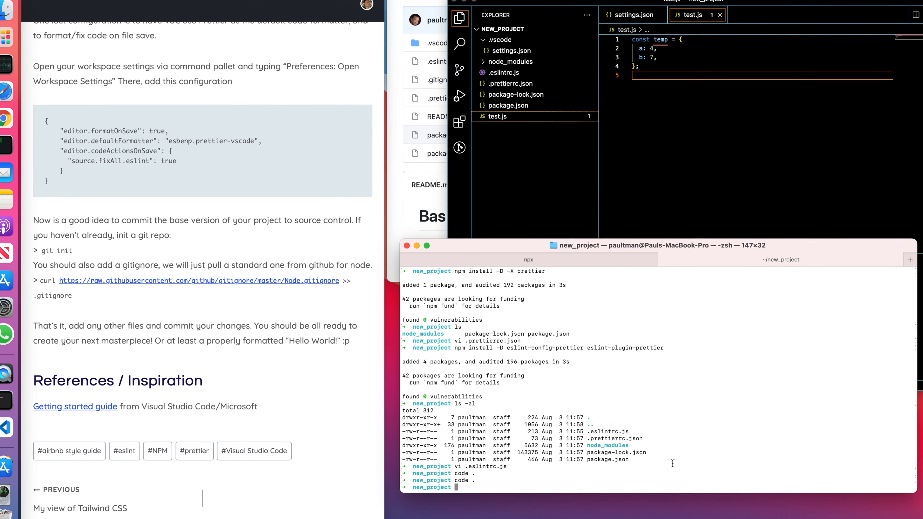
pyautogui.write('git init')
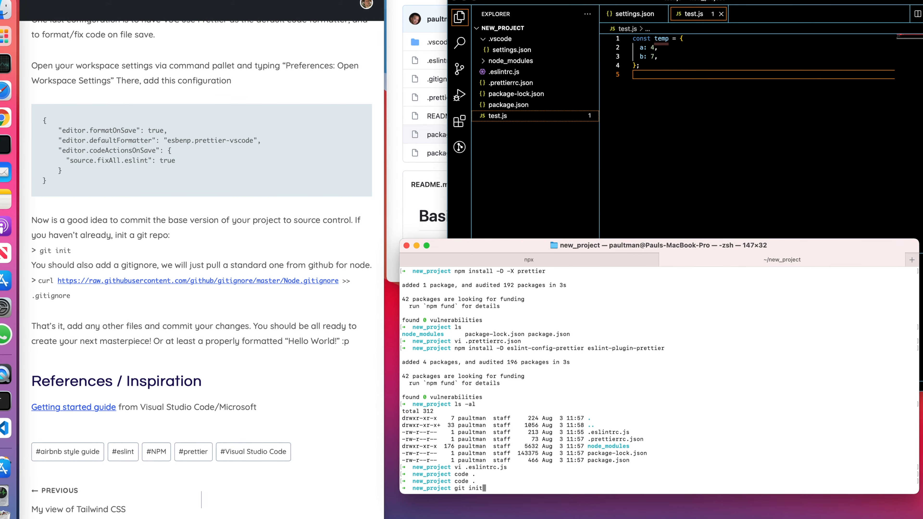
pyautogui.press('Return')
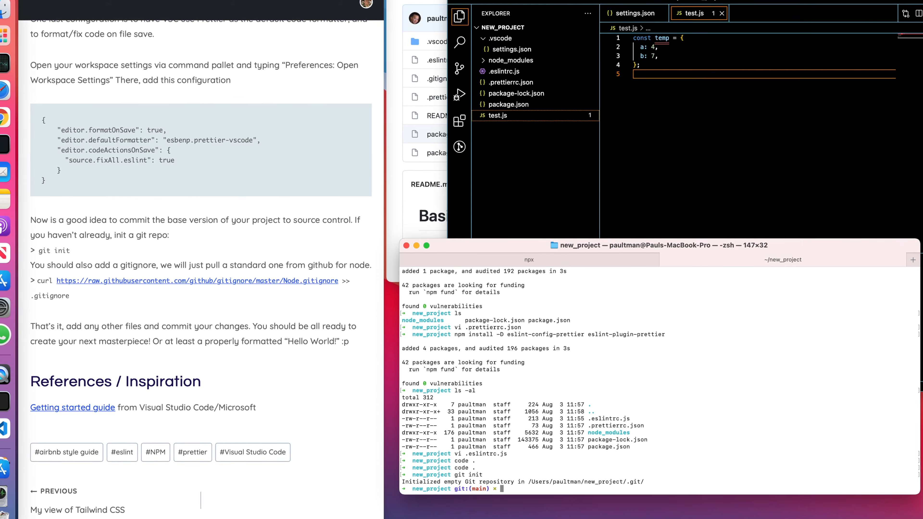
# Run the article's curl command in the terminal to append GitHub's Node.gitignore to the project's .gitignore, and list the folder's files.
pyautogui.moveTo(383, 515); pyautogui.dragTo(491, 515)
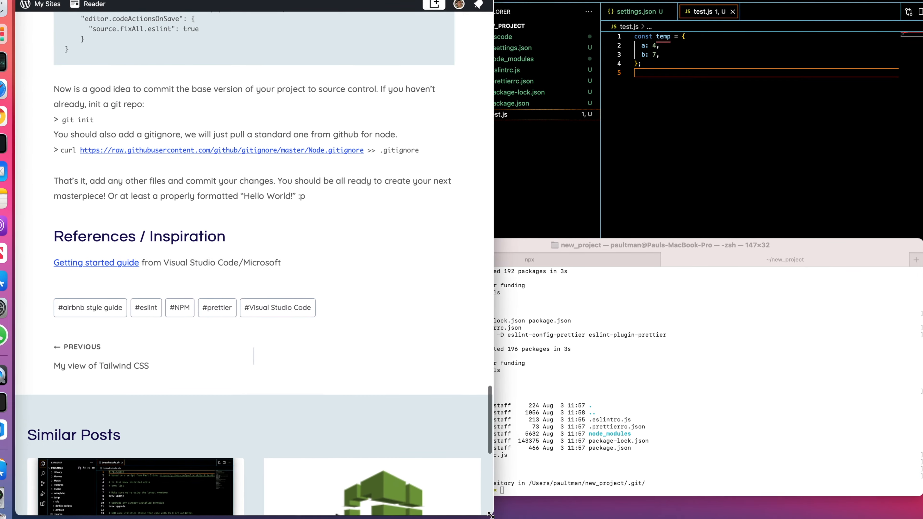
pyautogui.doubleClick(401, 149)
pyautogui.moveTo(350, 147); pyautogui.dragTo(59, 149)
pyautogui.press('super+c')
pyautogui.click(641, 458)
pyautogui.press('super+v')
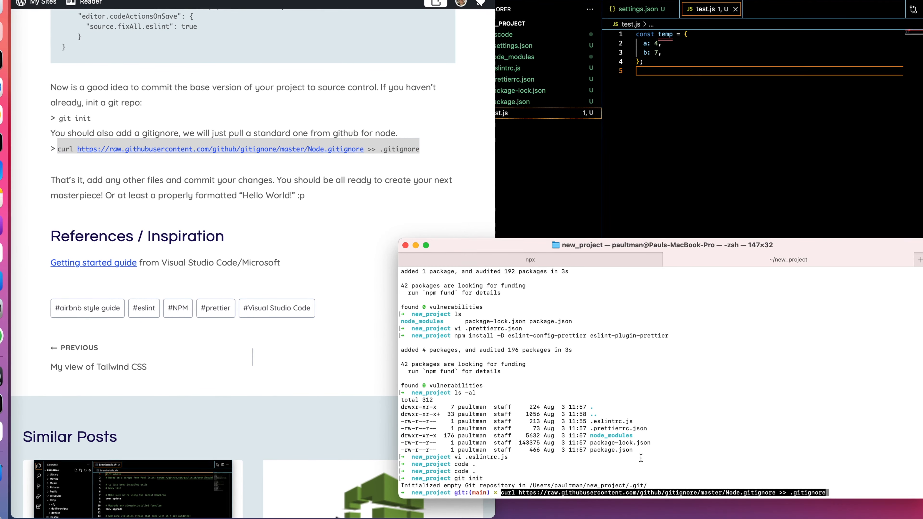
pyautogui.press('Return')
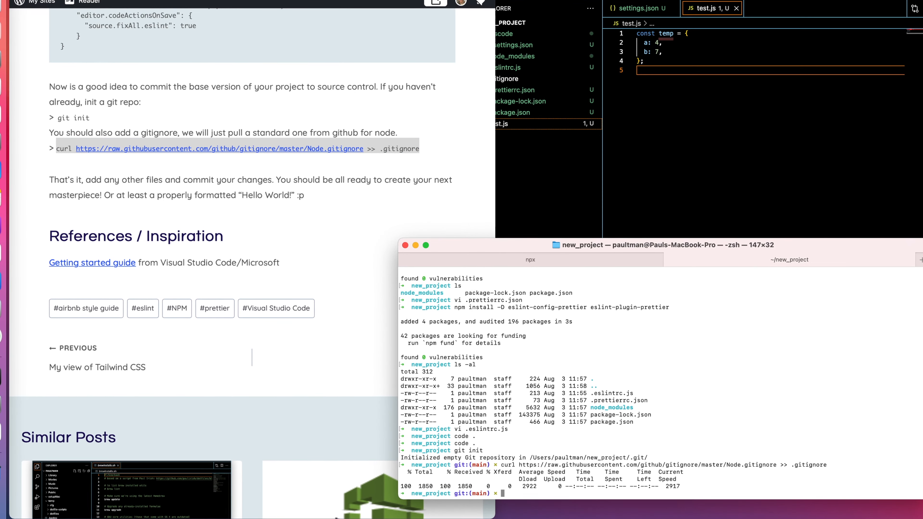
pyautogui.write('ls')
pyautogui.press('Return')
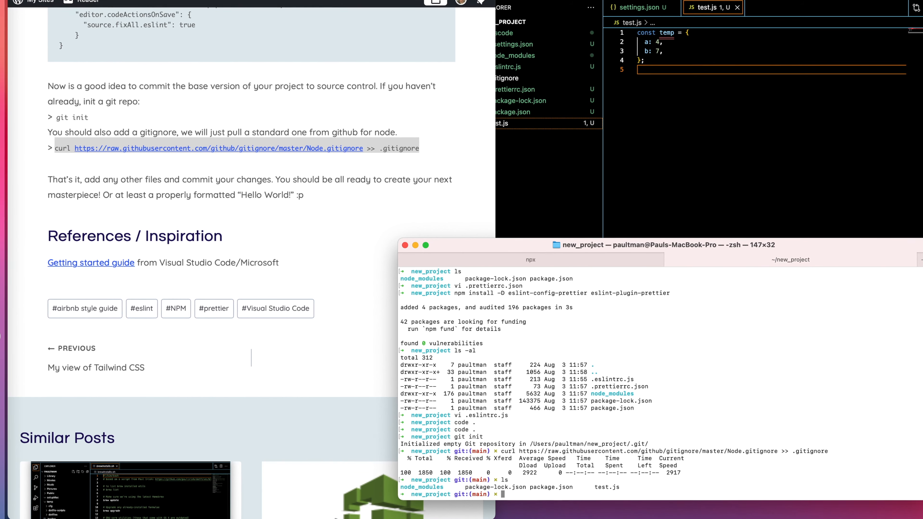
# Stage all files of the project for commit with git add . in the terminal.
pyautogui.write('gi')
pyautogui.press('BackSpace')
pyautogui.press('BackSpace')
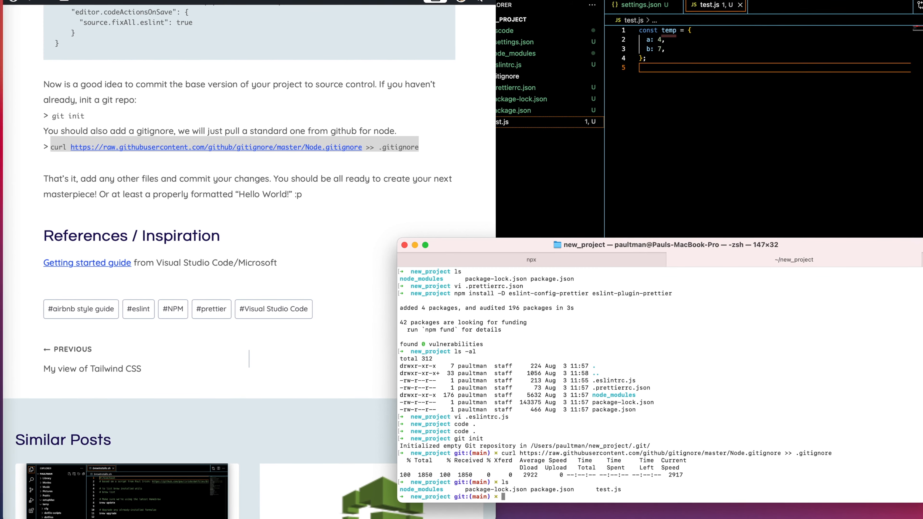
pyautogui.write('git add .')
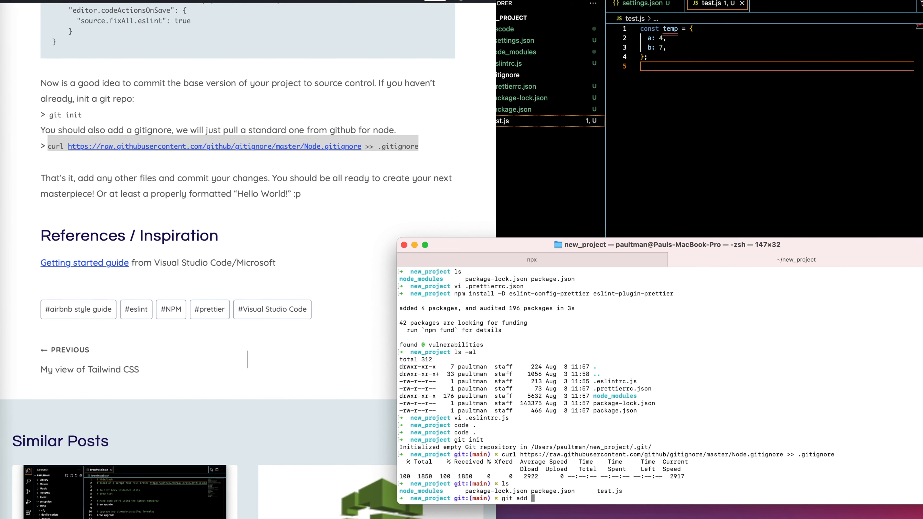
pyautogui.press('Return')
# Commit the staged files using git commit -am with the message "initial files for new project".
pyautogui.write('git c')
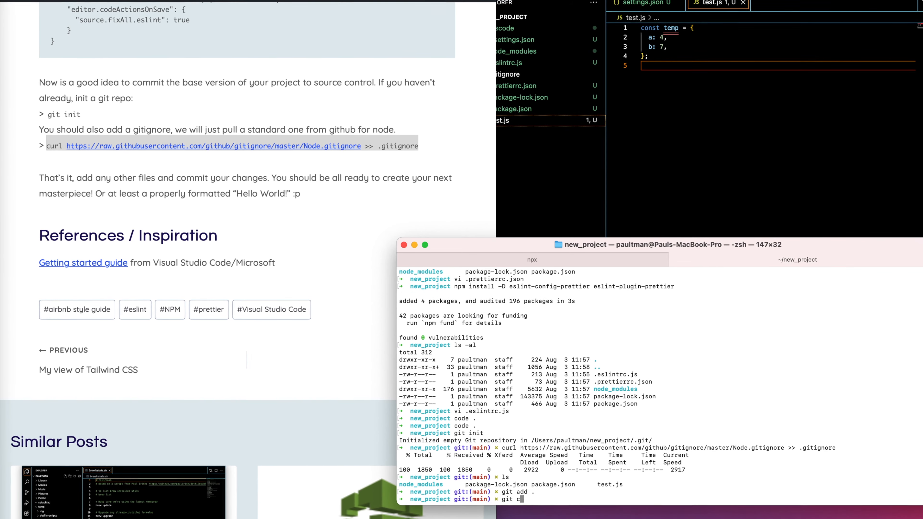
pyautogui.write('ommit -a')
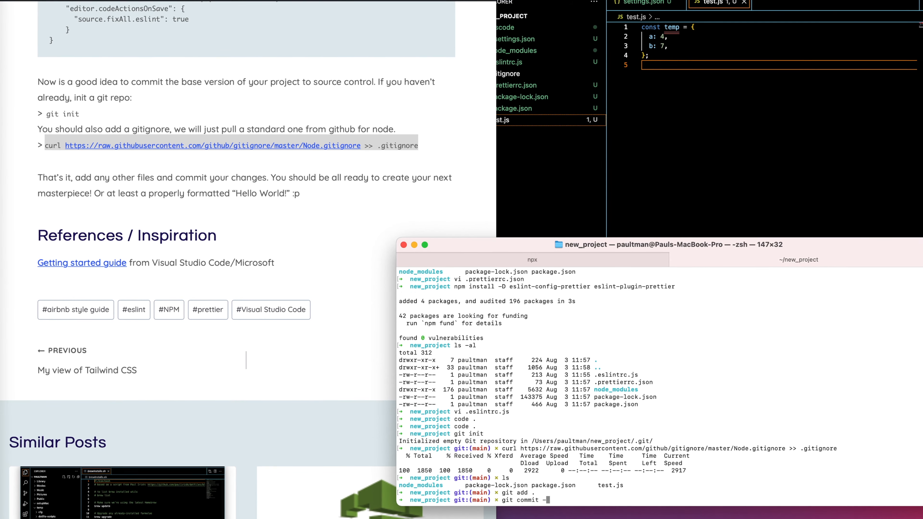
pyautogui.write('m "ini')
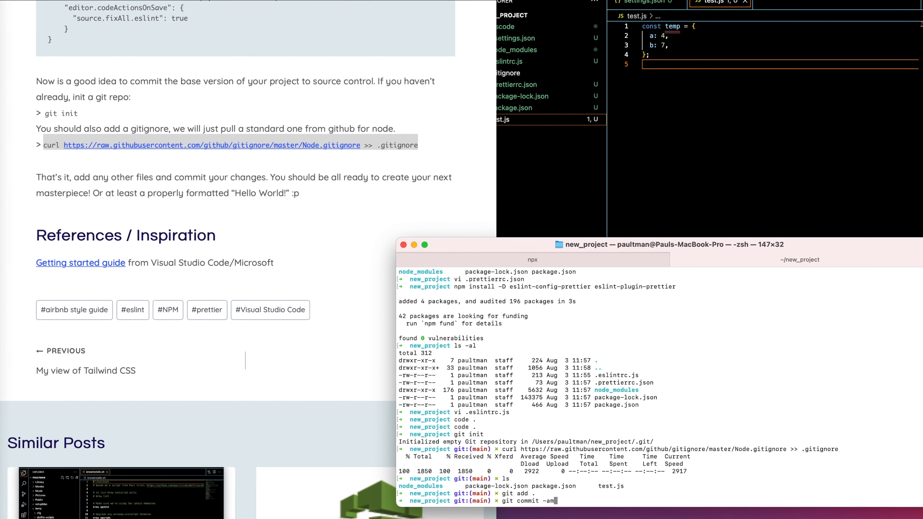
pyautogui.write('tial fi')
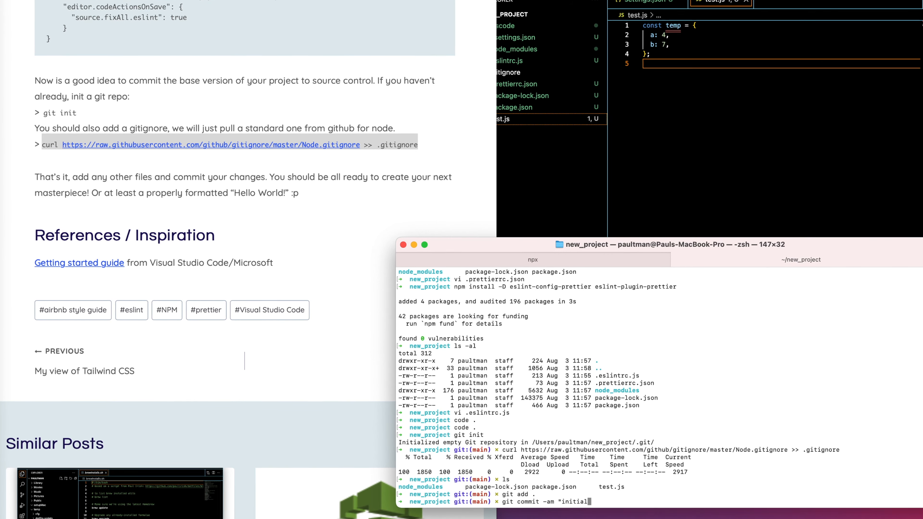
pyautogui.write('les for ')
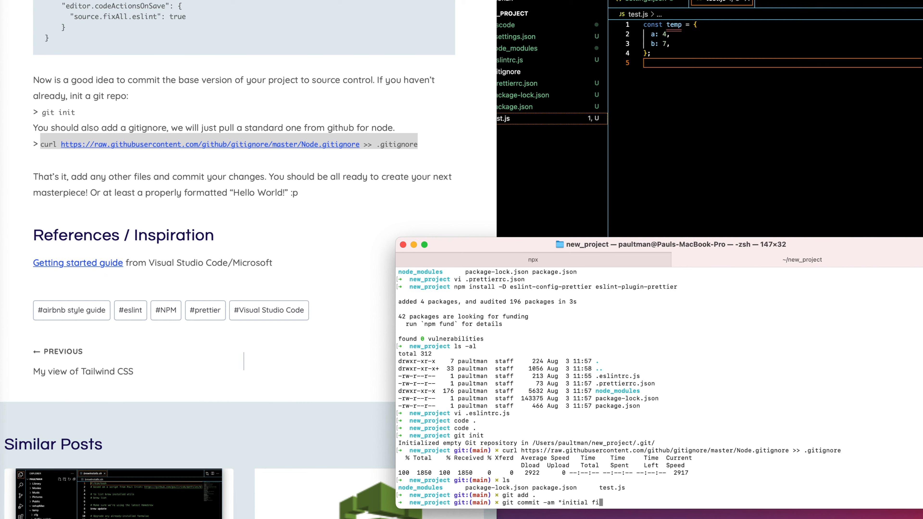
pyautogui.write('new project"')
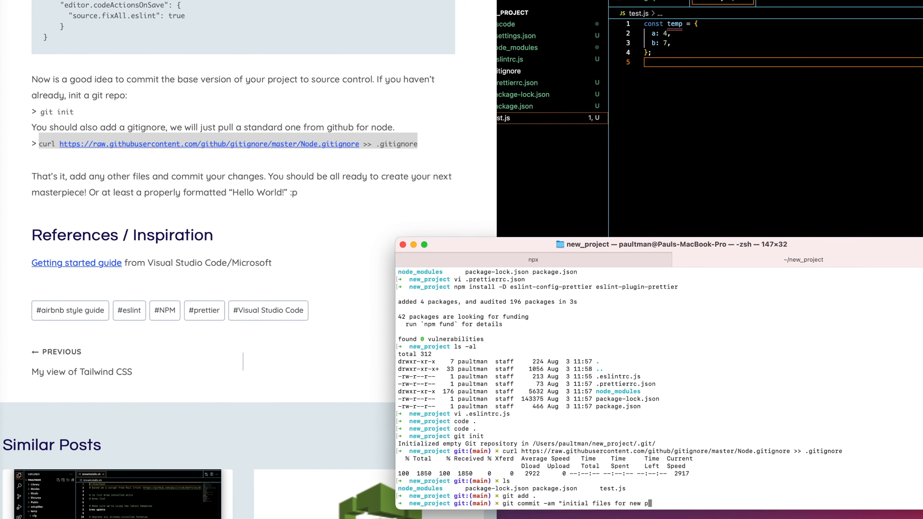
pyautogui.press('Return')
# Check the repository's state with git status and list the files in the project folder.
pyautogui.write('git status')
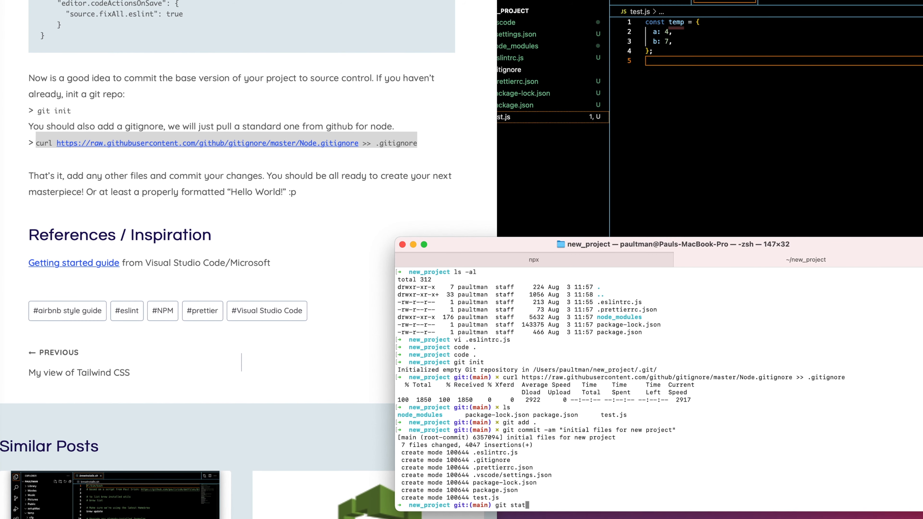
pyautogui.press('Return')
pyautogui.write('ls')
pyautogui.press('Return')
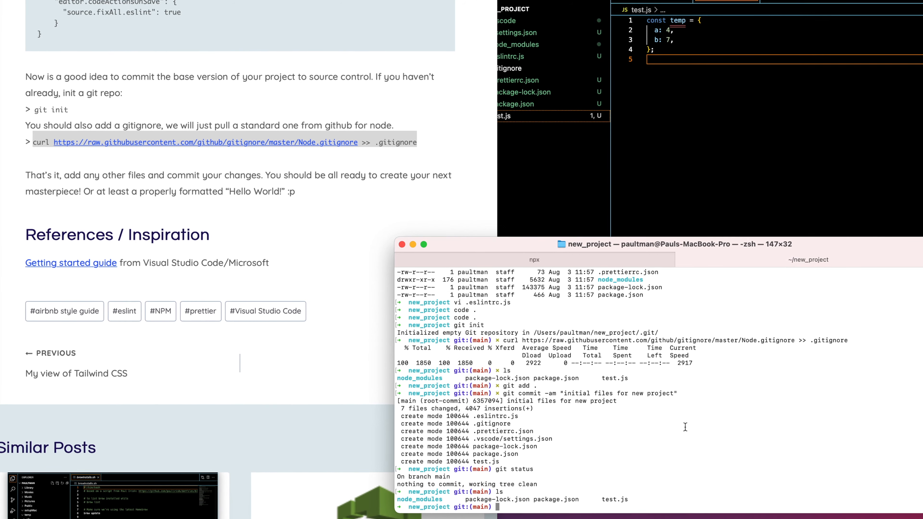
# Look back through the setup article from its git section up to the introduction.
pyautogui.click(348, 367)
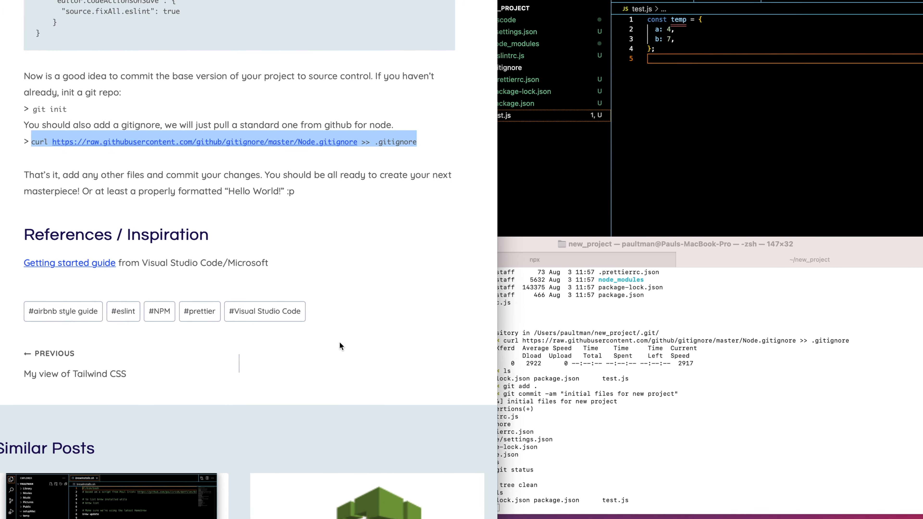
pyautogui.scroll(10, 340, 351)
pyautogui.click(854, 180)
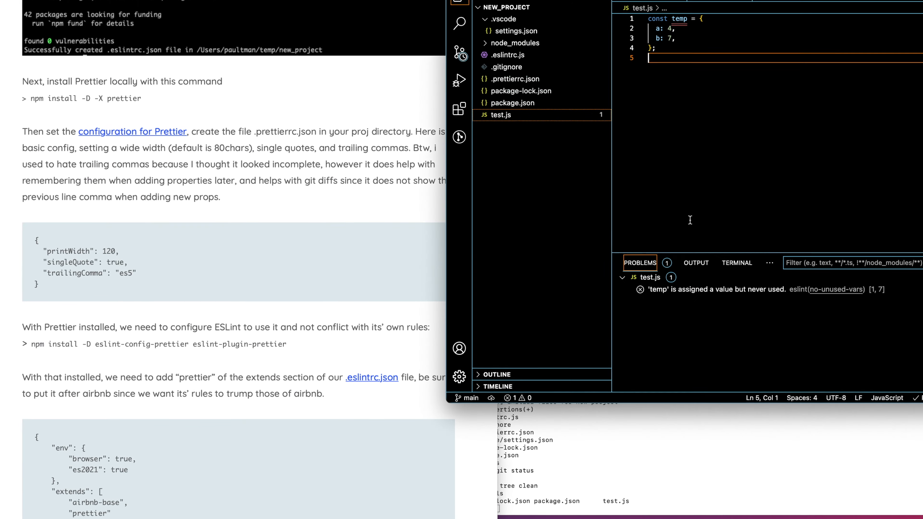
pyautogui.scroll(20, 372, 223)
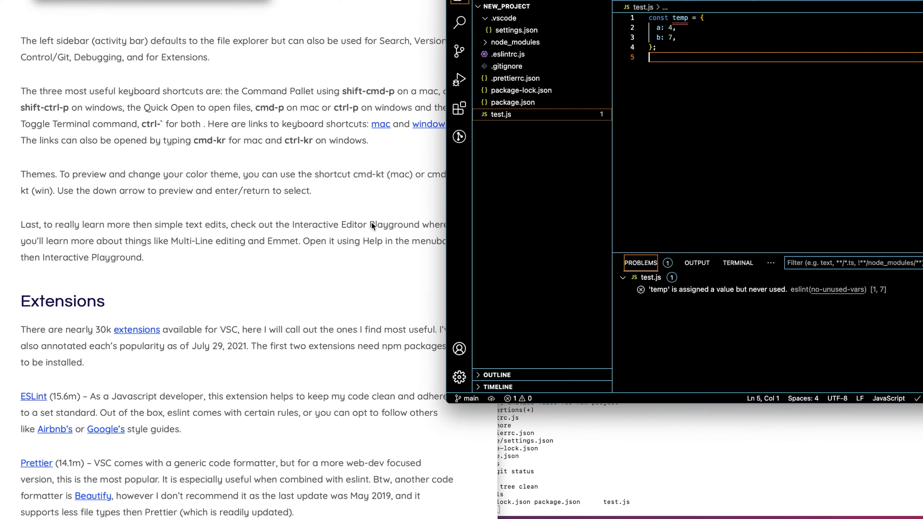
pyautogui.scroll(10, 372, 222)
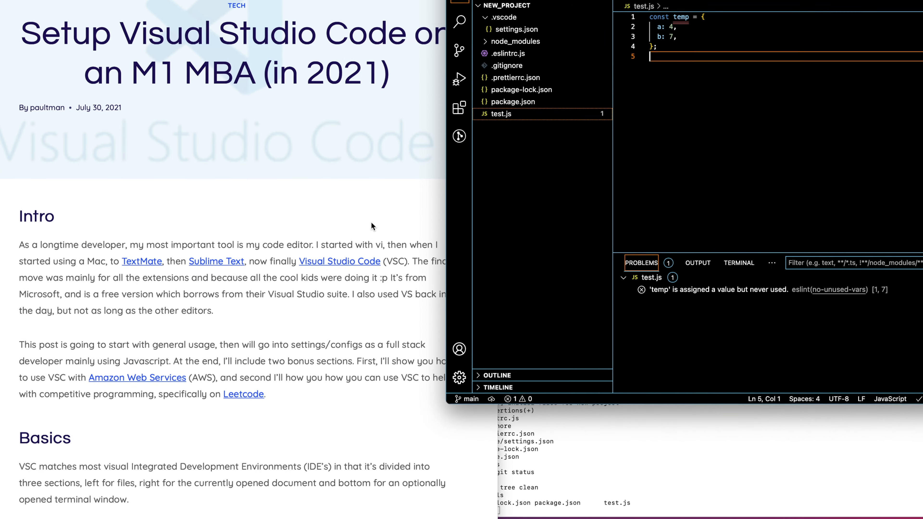
# Inspect the ESLint problem reported on the temp variable in test.js.
pyautogui.click(668, 26)
pyautogui.moveTo(685, 15)
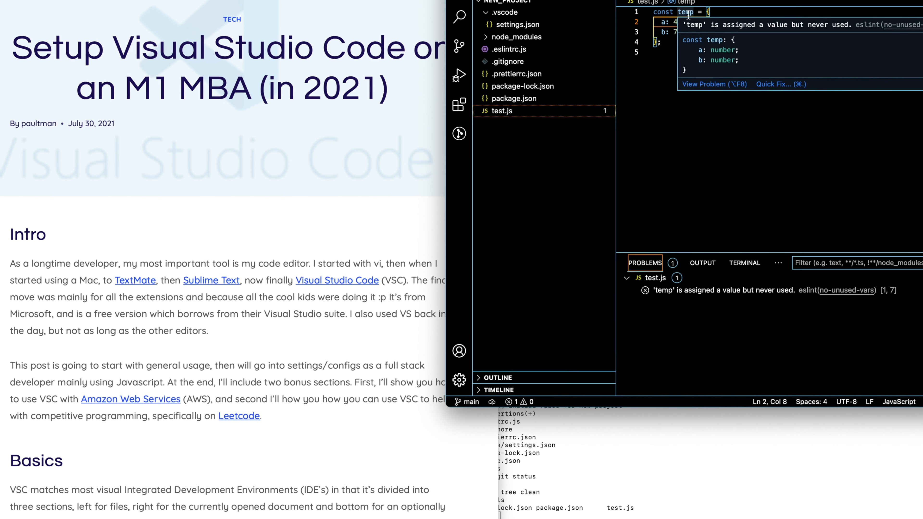
pyautogui.click(661, 53)
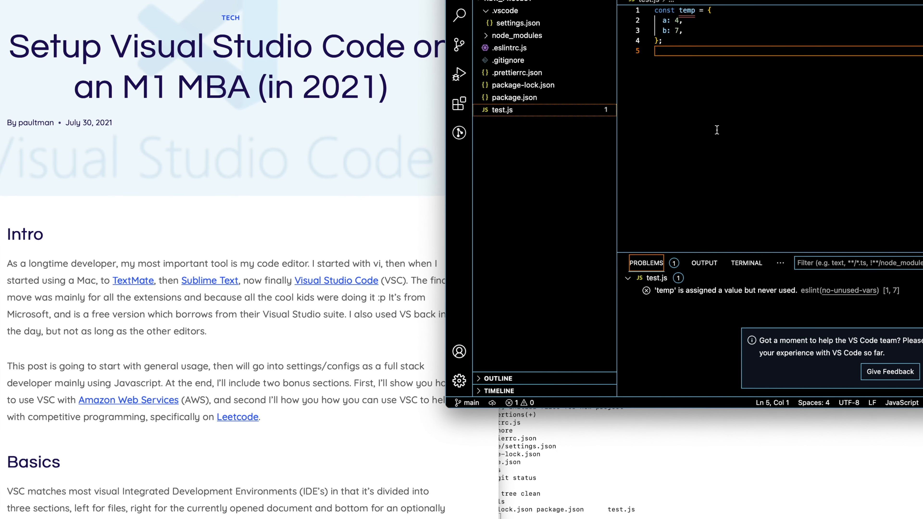
# Skim the article from its introduction to the closing sections and back to the ESLint and Prettier setup instructions.
pyautogui.click(395, 349)
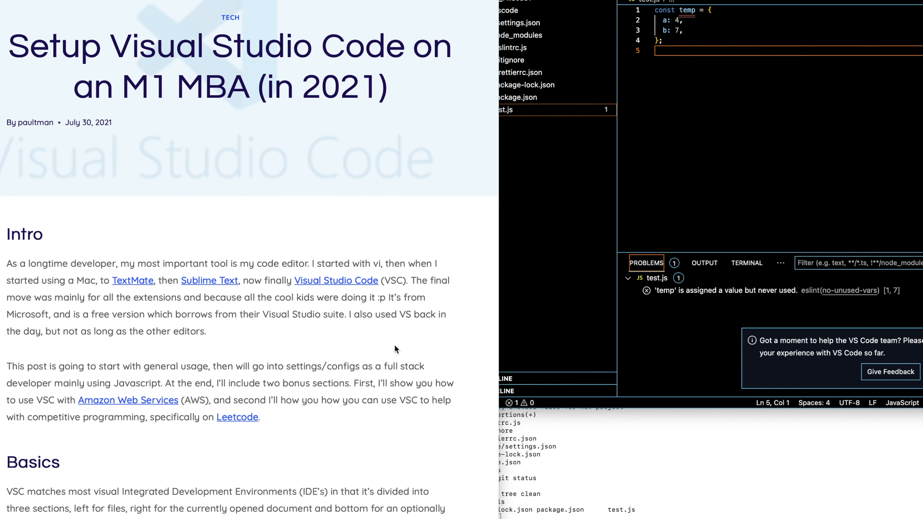
pyautogui.scroll(-15, 396, 349)
pyautogui.scroll(-20, 395, 346)
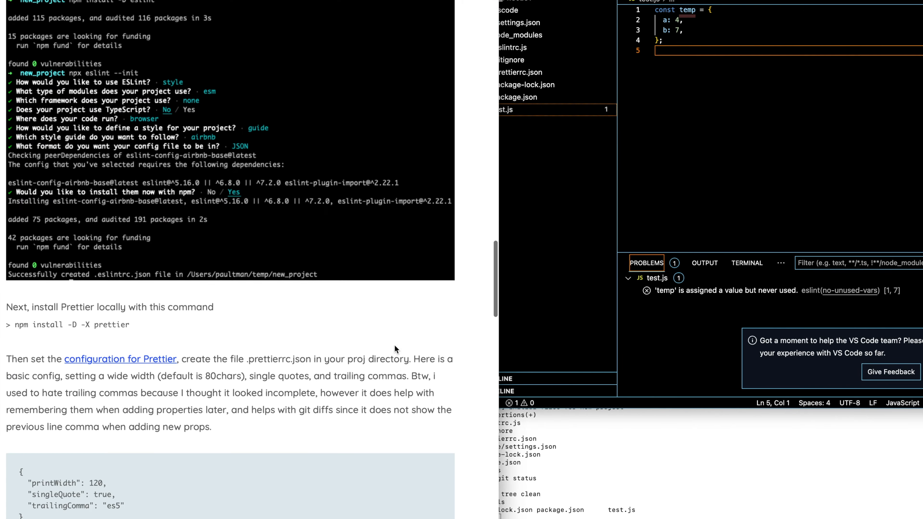
pyautogui.scroll(-2, 395, 345)
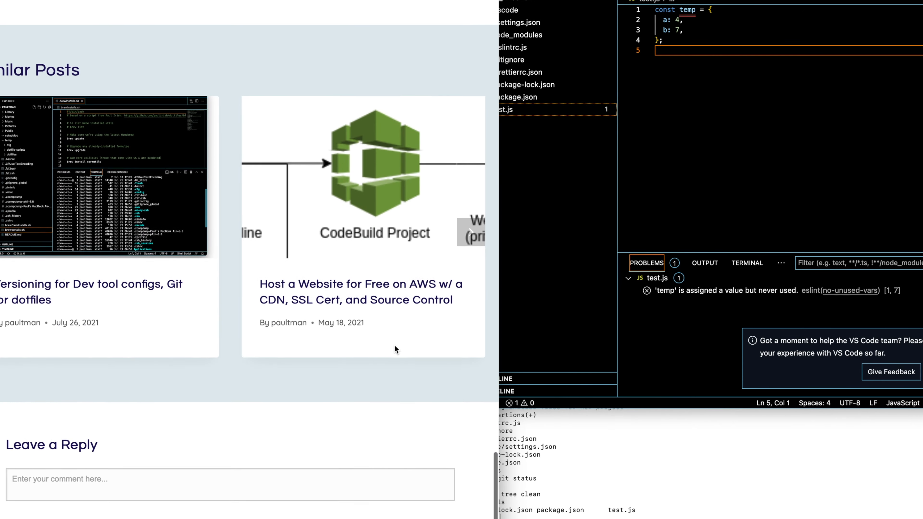
pyautogui.scroll(12, 394, 345)
pyautogui.scroll(-3, 394, 348)
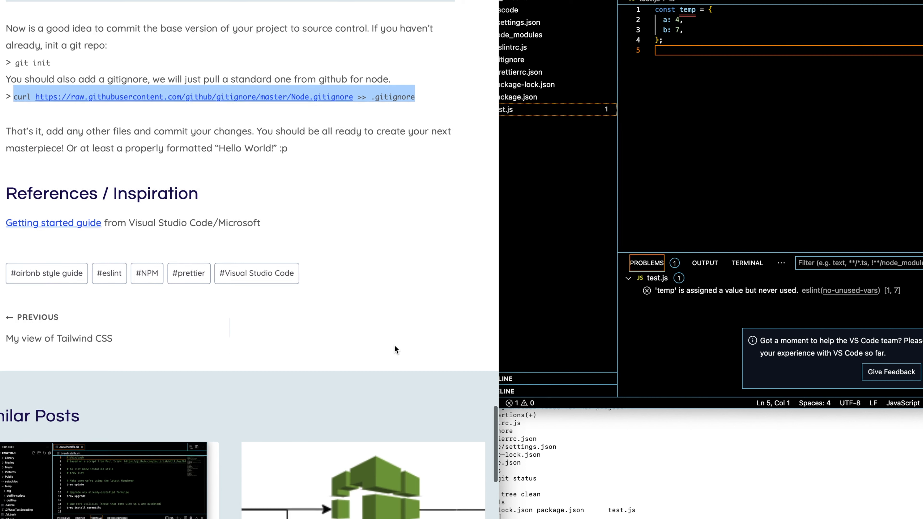
pyautogui.scroll(3, 395, 348)
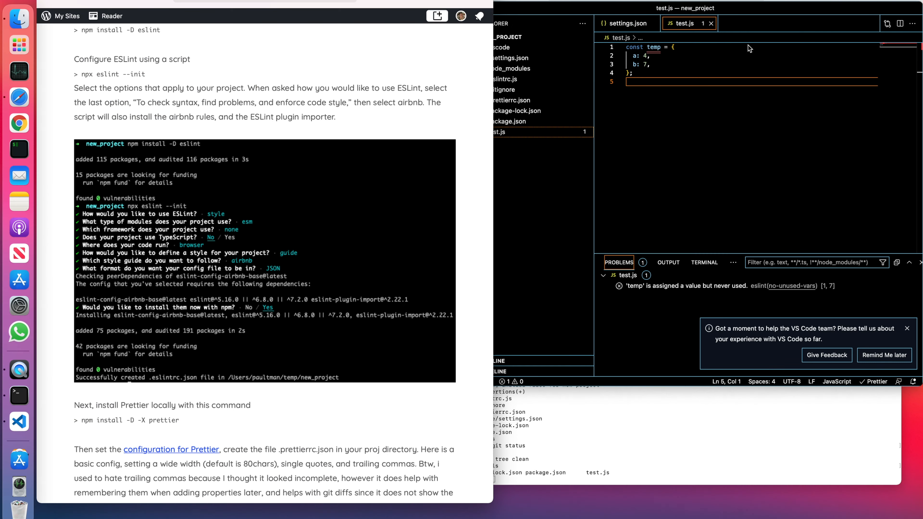